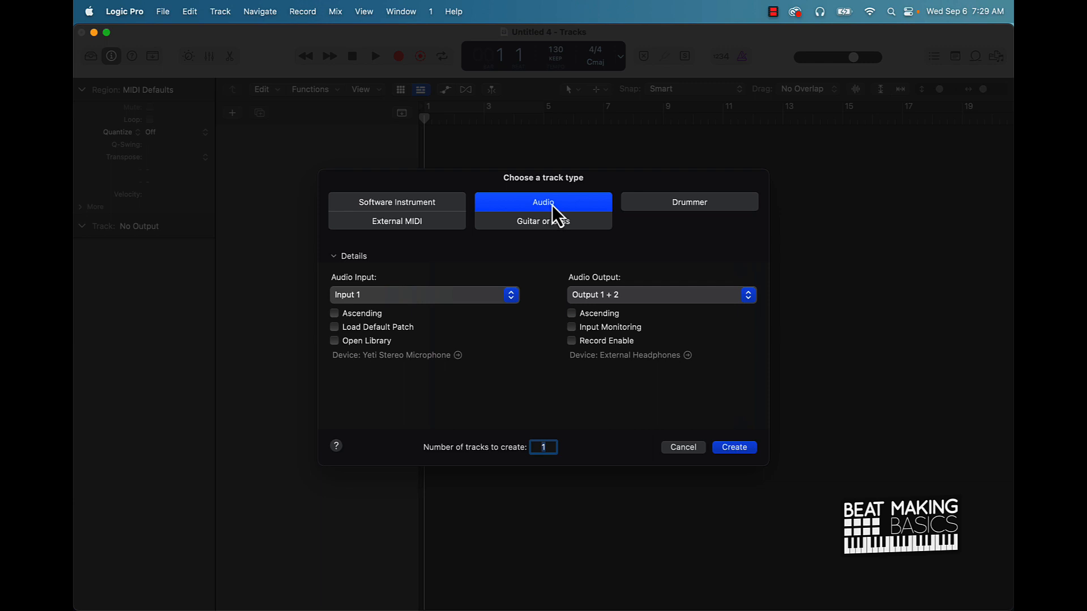
Create one audio track using Input 1 and Output 1 + 2
click(742, 449)
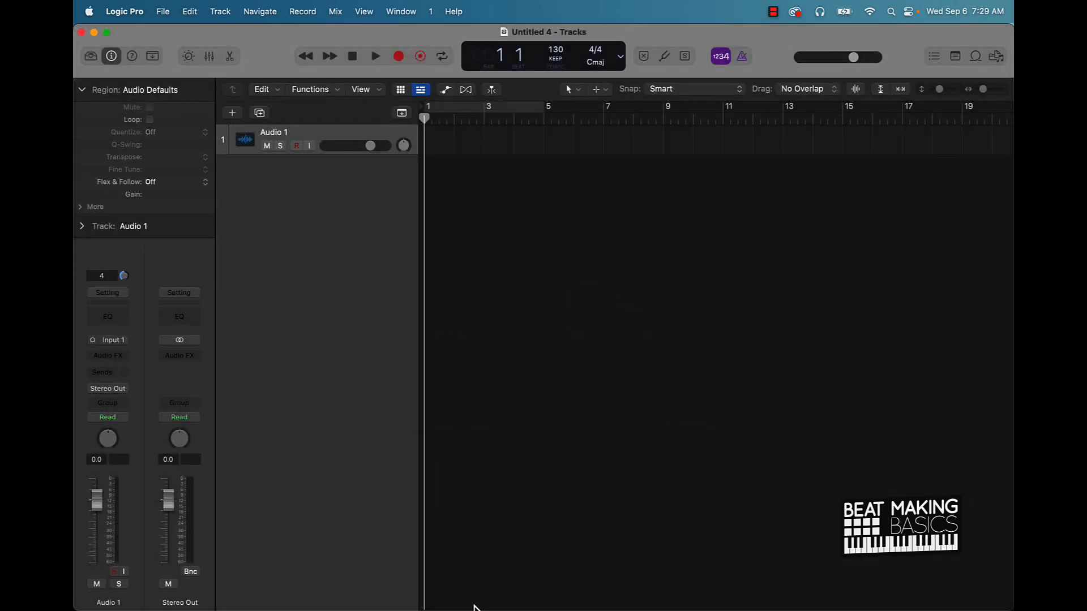
Preview Shot - 142 BPM.mp3 from the MP3 & WAV folder in Finder, and set the Logic Pro project tempo to 142 BPM
mouse_move(475, 609)
click(114, 589)
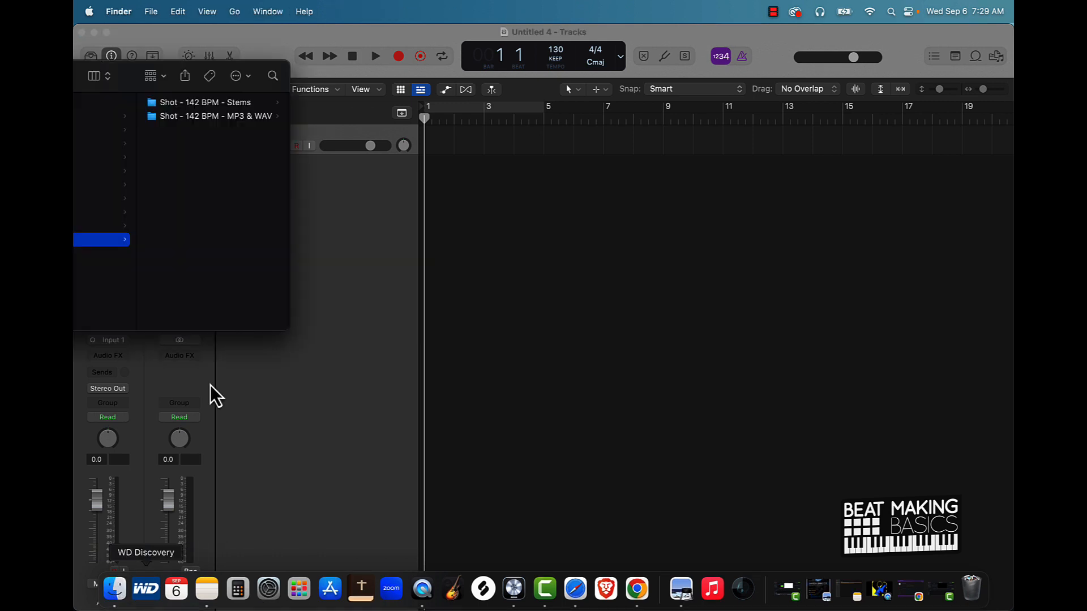
click(228, 118)
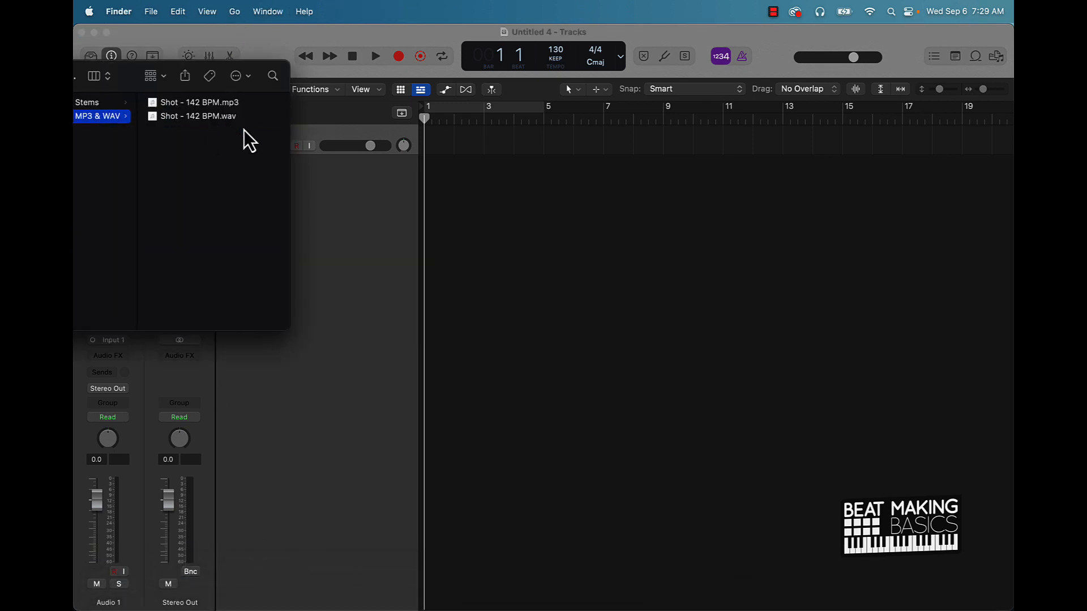
click(213, 103)
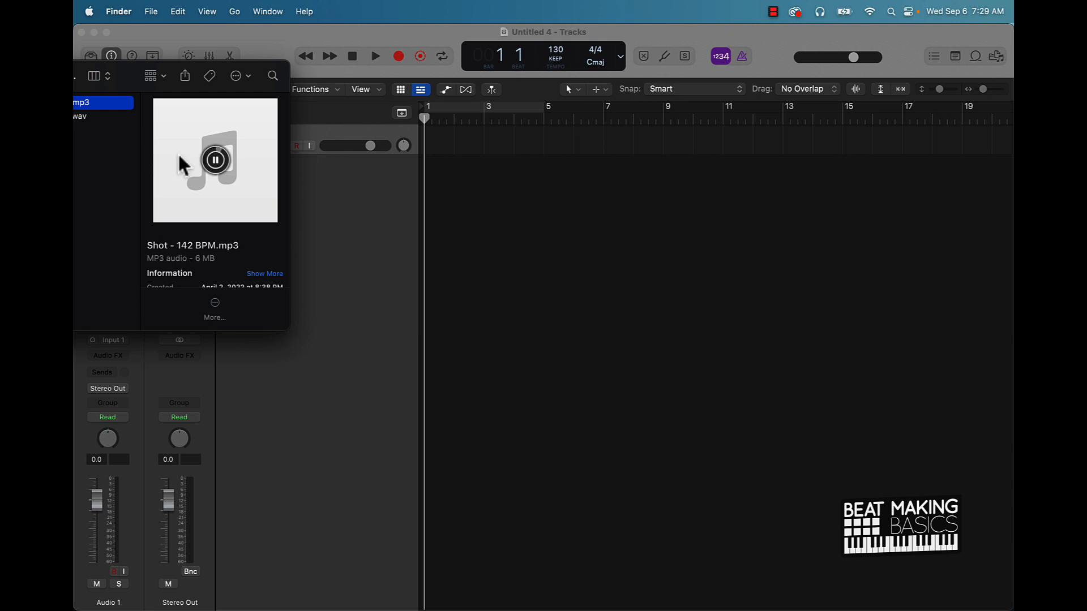
click(216, 169)
scroll(86, 147, left, 5)
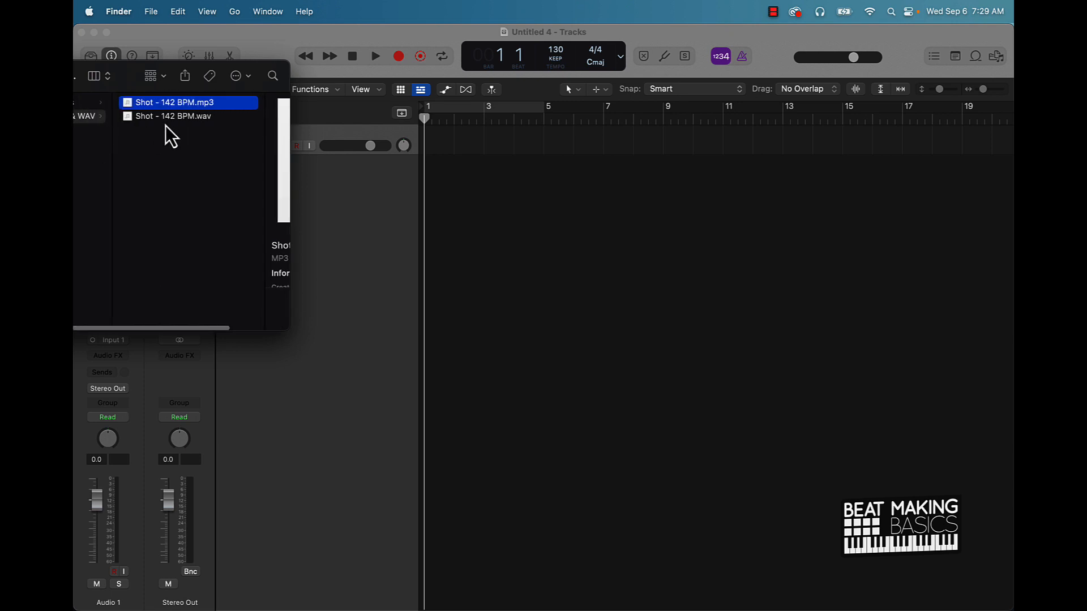
drag(556, 50, 559, 24)
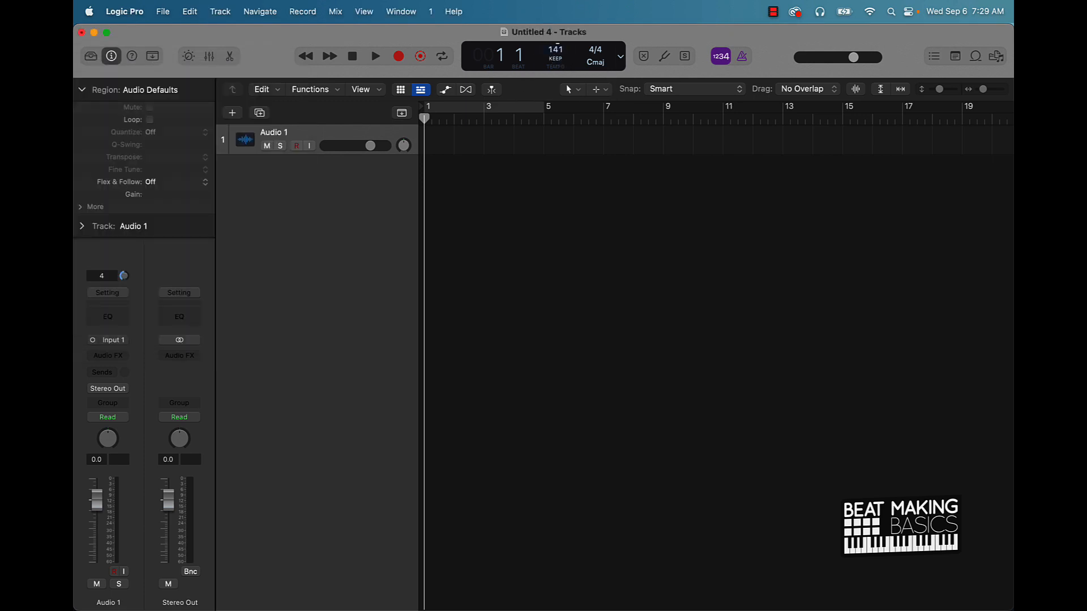
Import all 13 WAV files from the Shot - 142 BPM - Stems folder in Finder into the project, using existing tracks
mouse_move(360, 609)
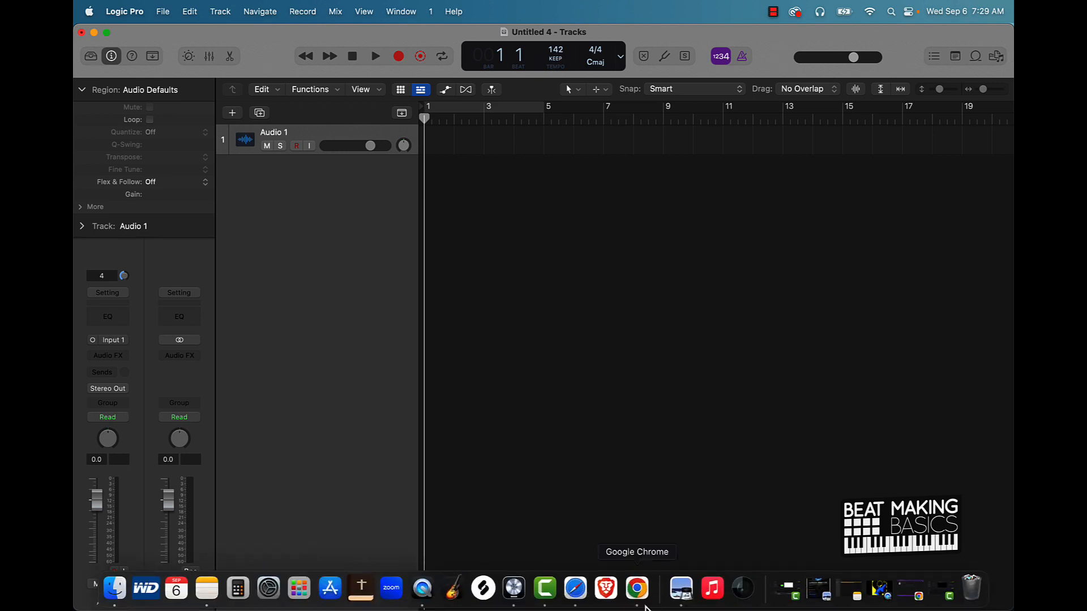
click(114, 590)
scroll(144, 156, left, 2)
click(151, 104)
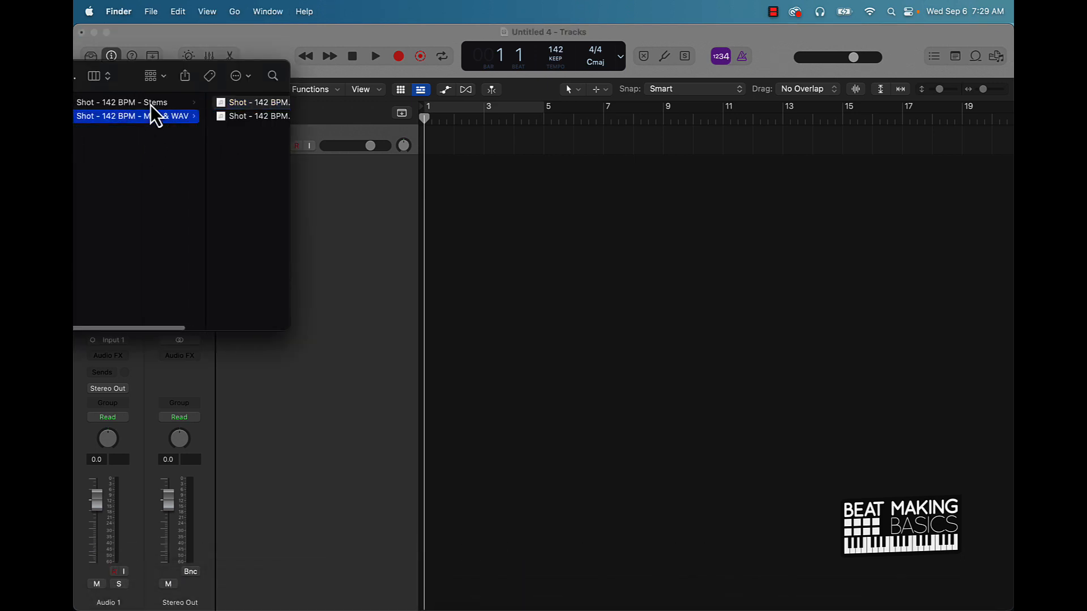
drag(167, 314, 185, 76)
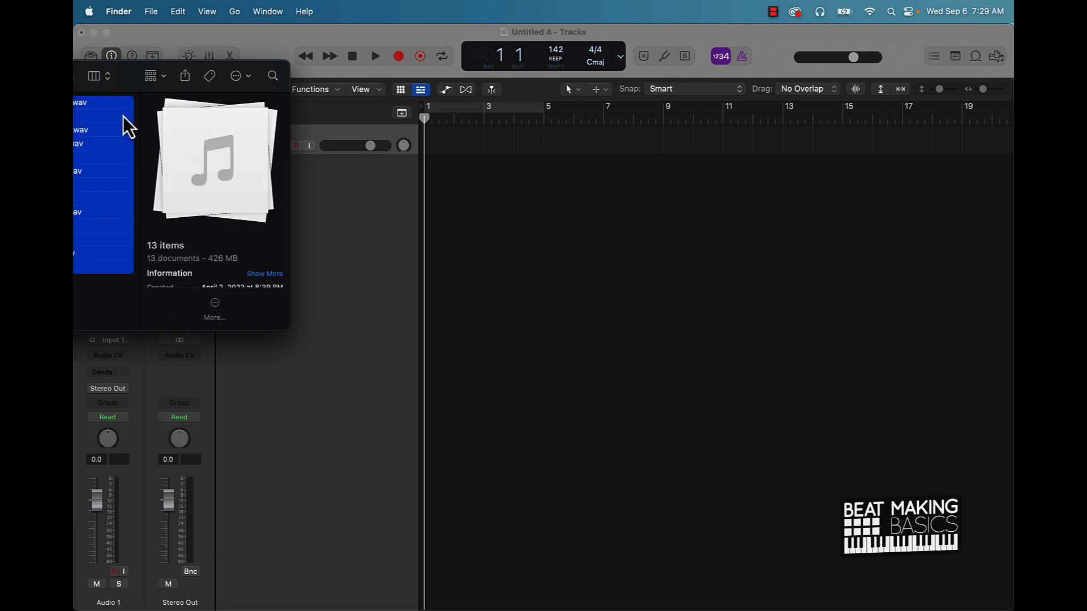
drag(90, 108, 488, 246)
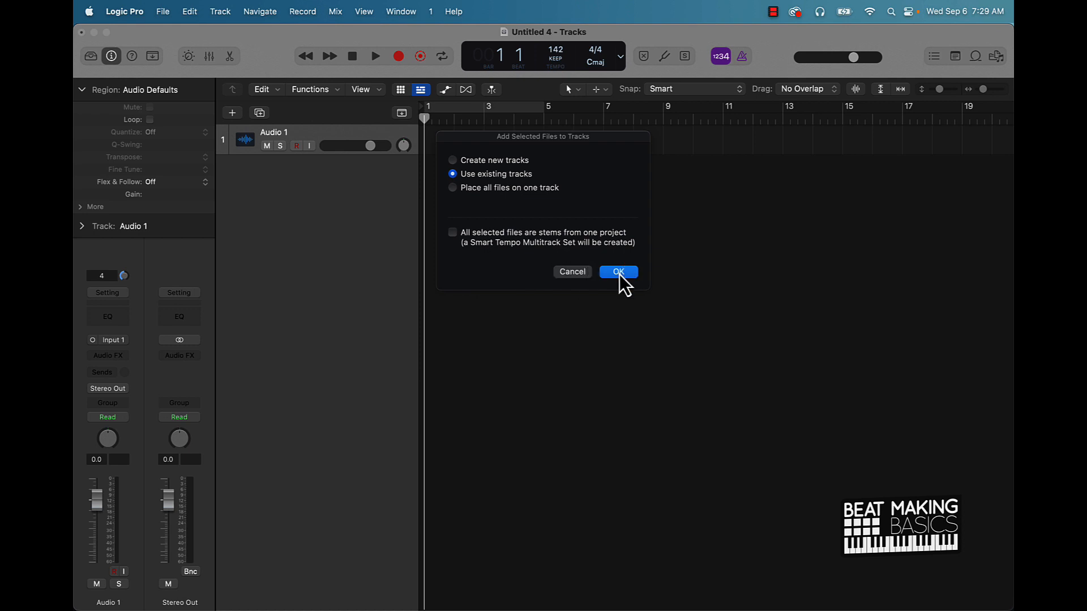
click(618, 273)
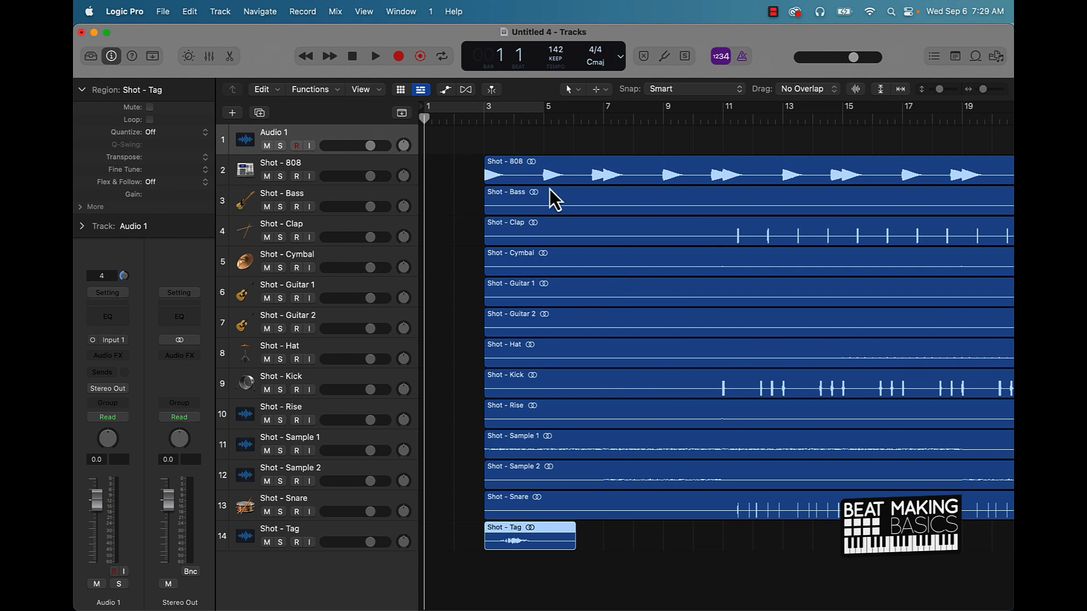
Select all 13 imported stem regions and move them to the start of the project at bar 1
drag(563, 141, 463, 563)
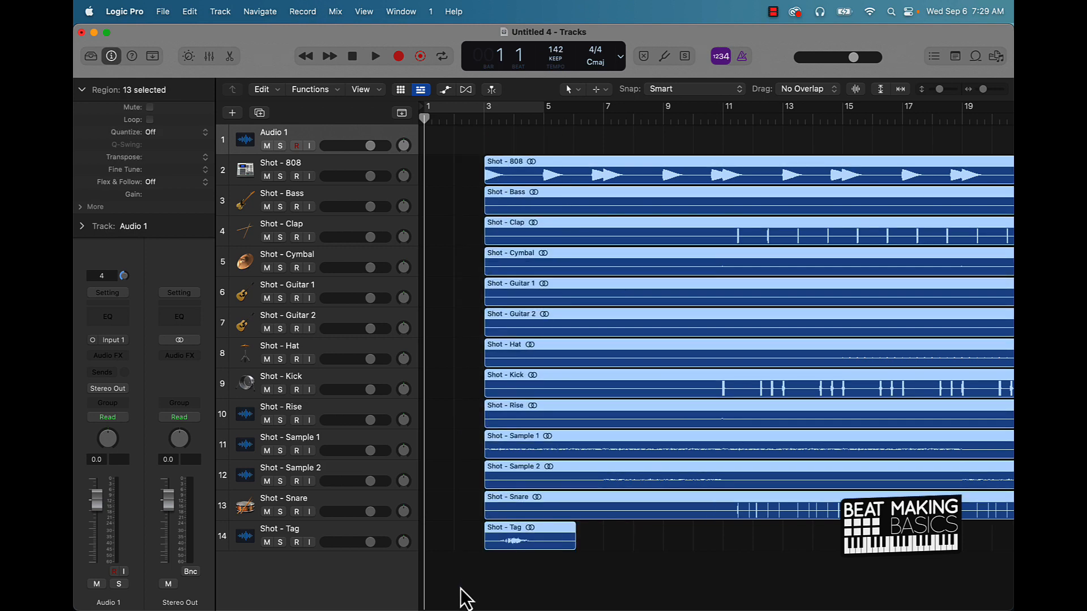
key(Return)
key(semicolon)
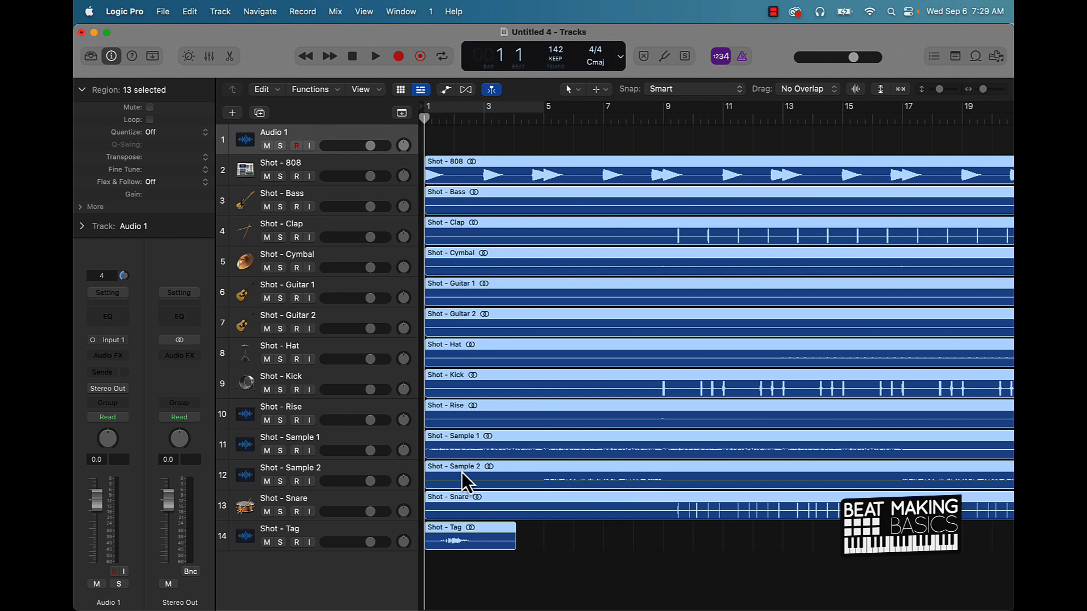
Set the cycle range from bar 17 to bar 25 in the arrangement
key(super+Left)
key(super+Left)
key(super+Left)
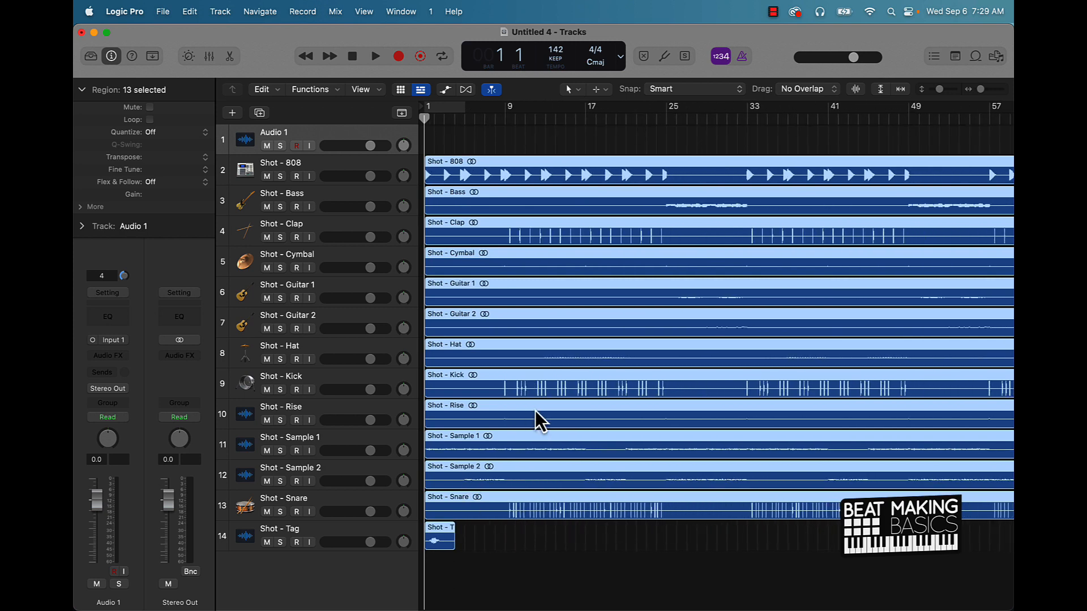
key(super+Left)
key(super+Left)
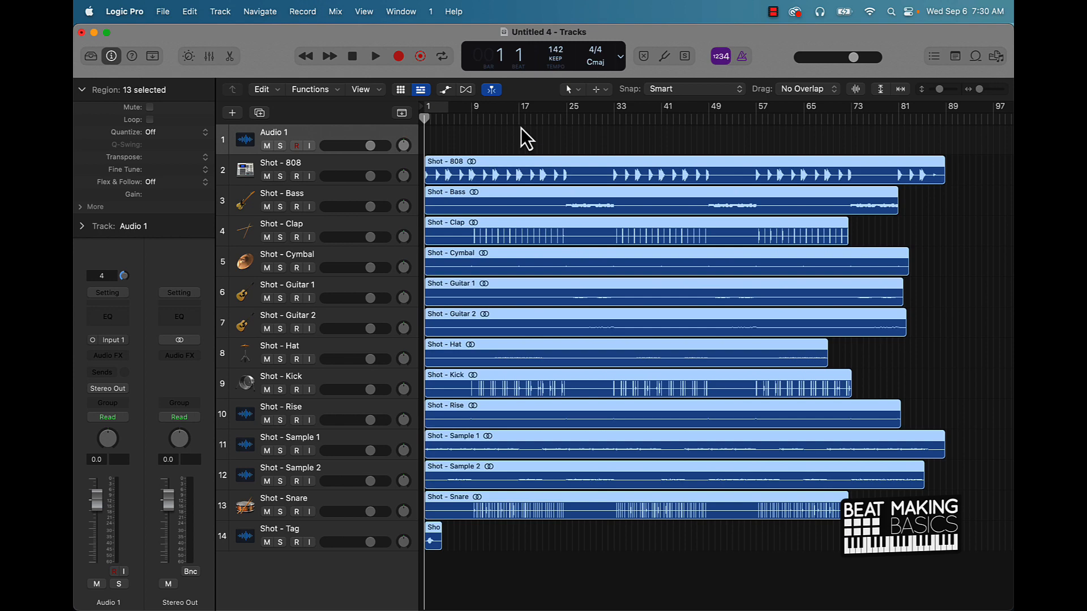
scroll(521, 128, up, 5)
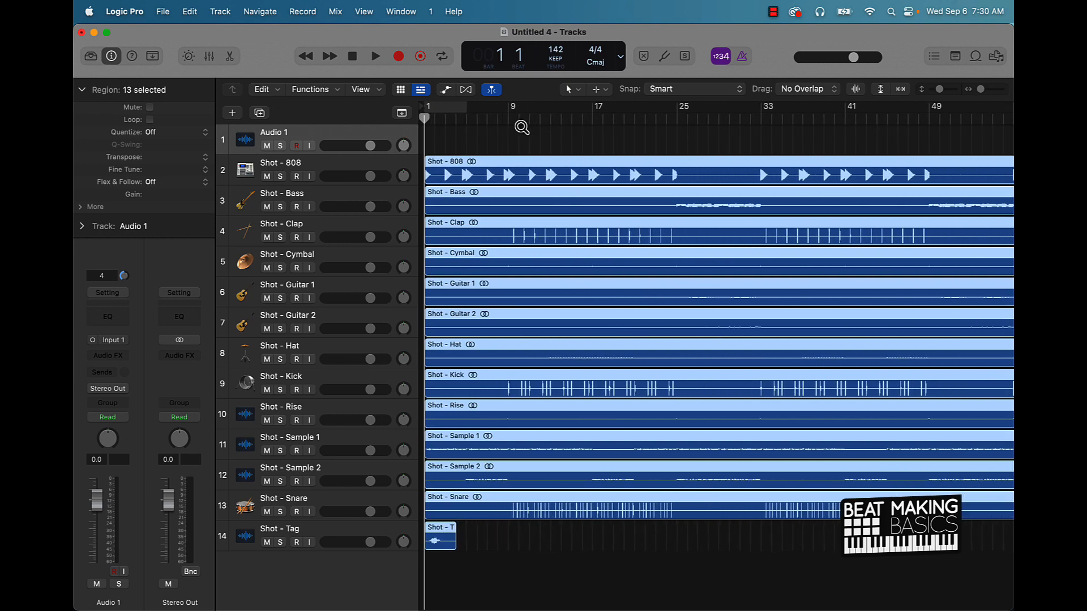
scroll(688, 358, up, 5)
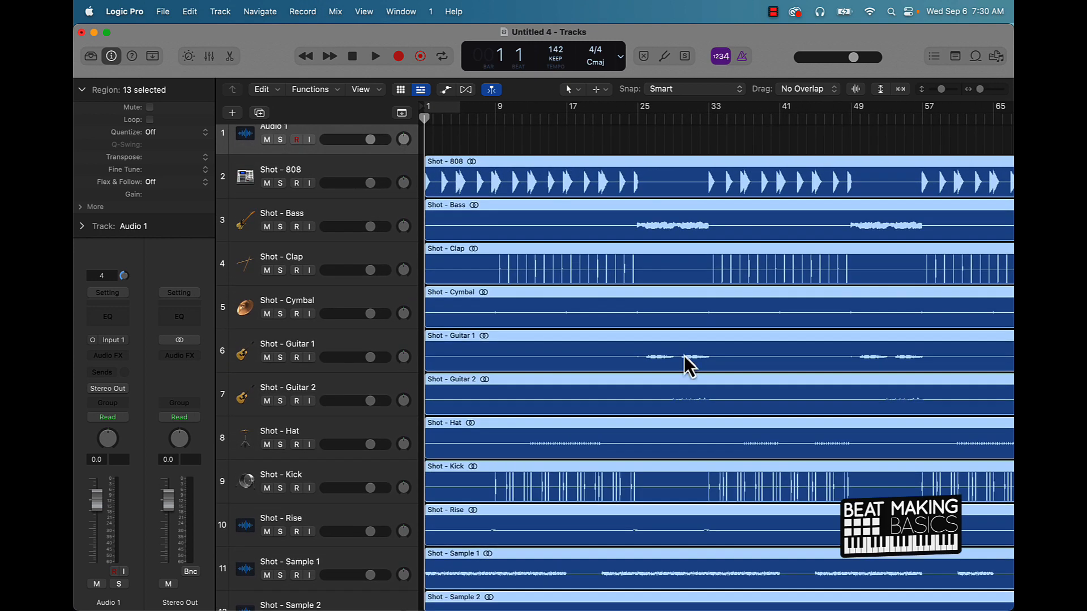
drag(567, 107, 638, 113)
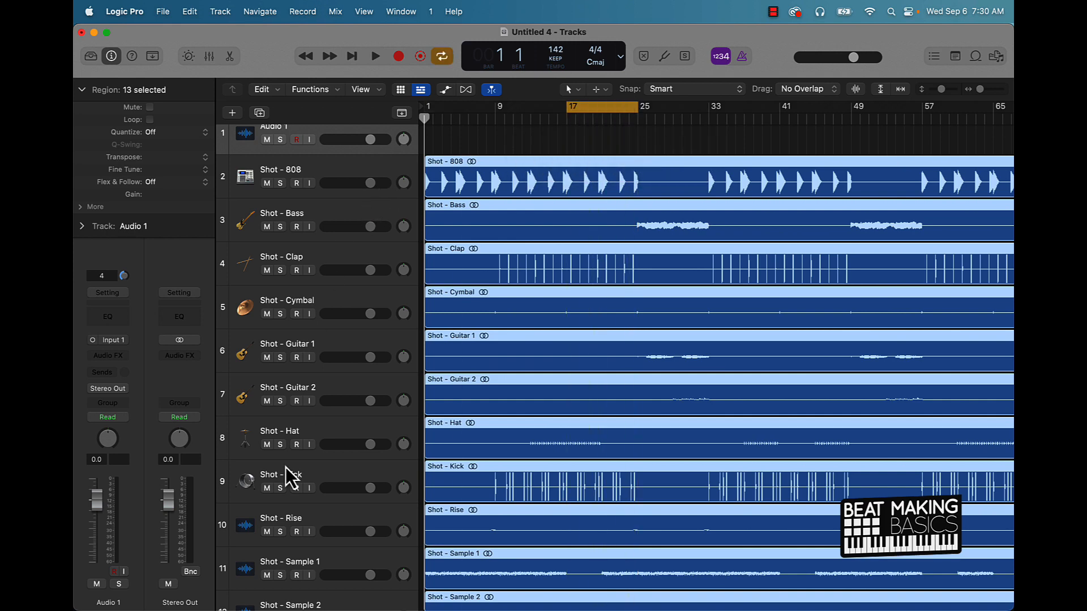
Reorder the drum tracks so Kick, Snare and Hat follow directly below the 808 track
drag(319, 475, 298, 216)
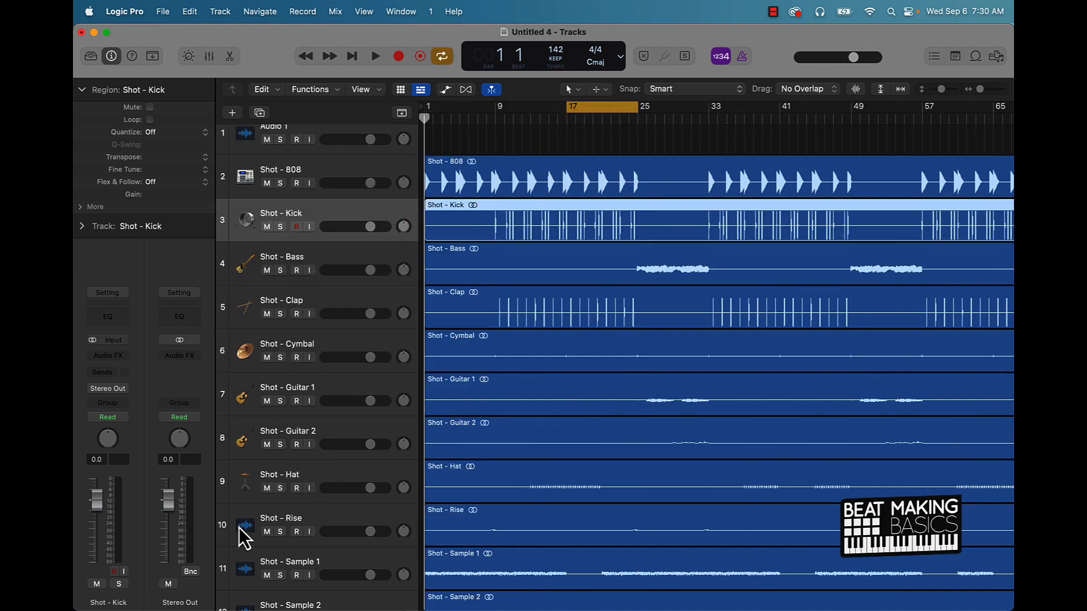
drag(312, 485, 284, 260)
scroll(321, 502, down, 3)
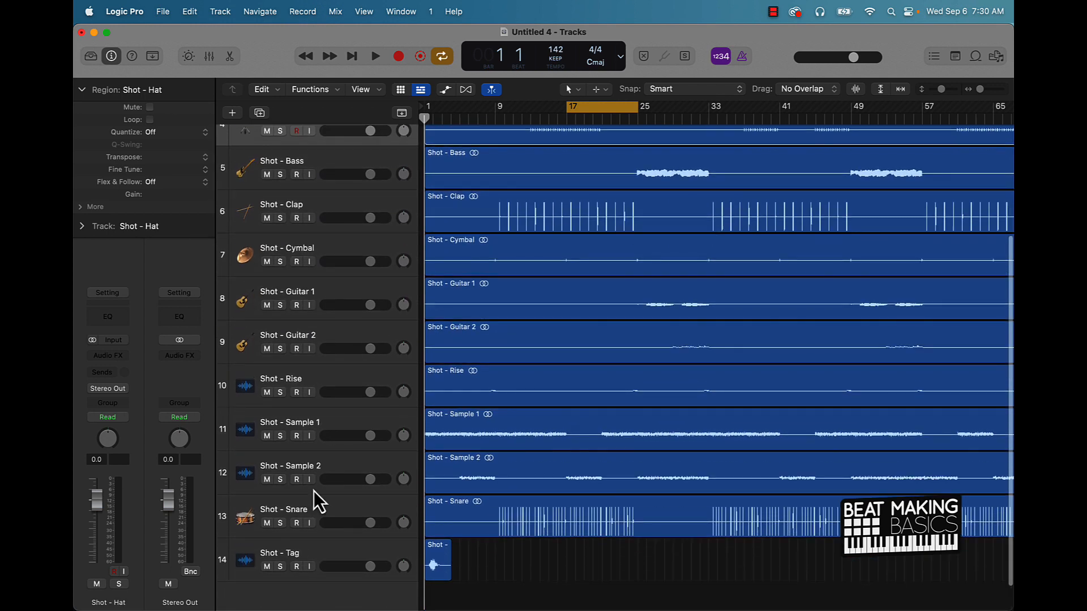
drag(307, 500, 303, 208)
scroll(306, 211, up, 4)
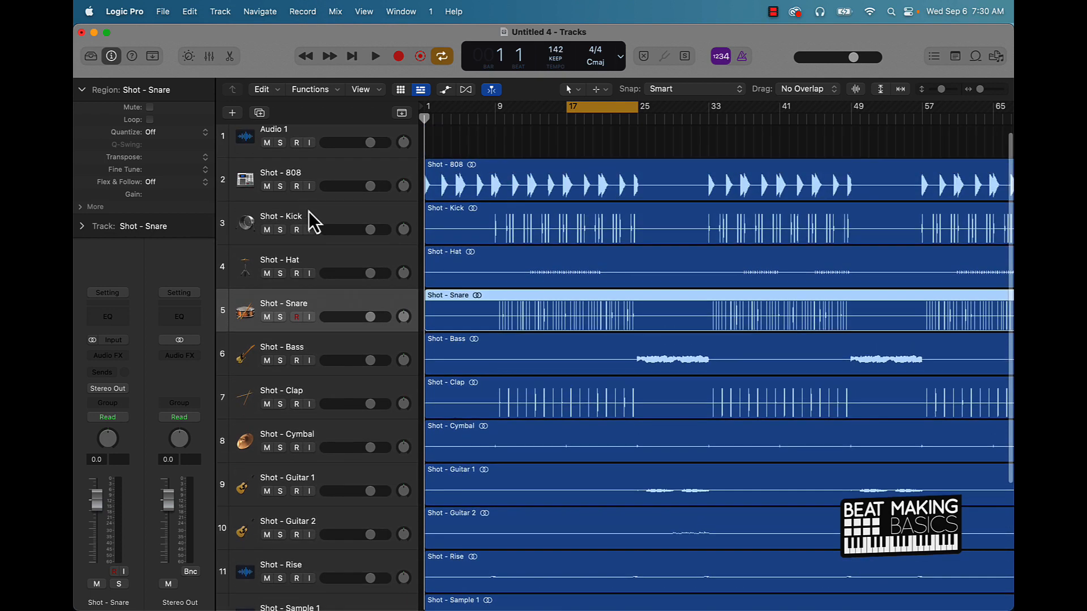
drag(322, 313, 314, 276)
Move the Rise track below Hat, the Clap track below Snare, and the Cymbal track below Rise
scroll(334, 432, down, 4)
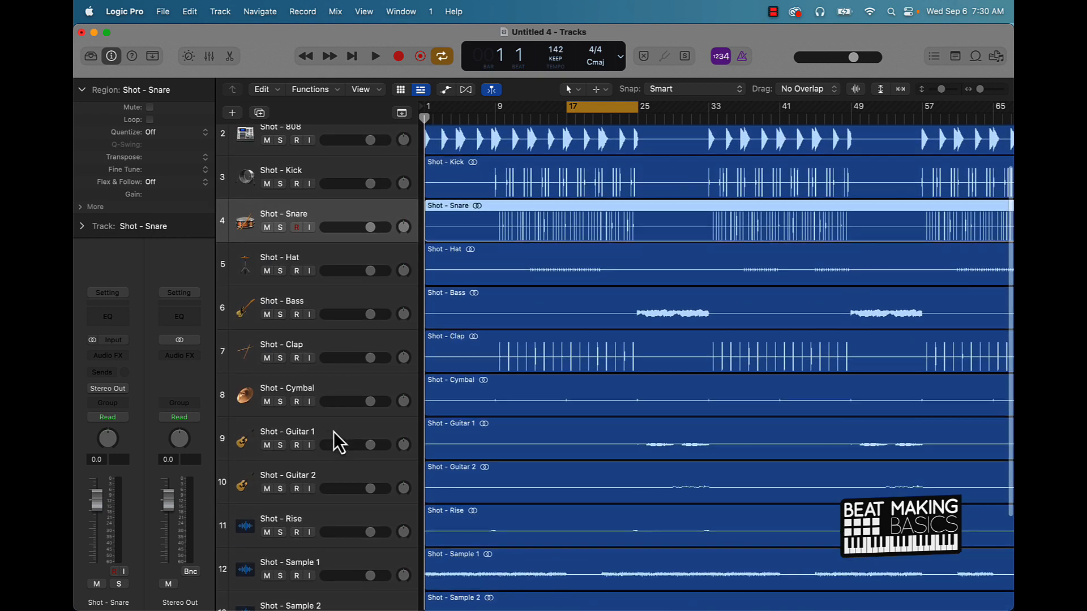
drag(298, 390, 301, 187)
scroll(336, 269, up, 3)
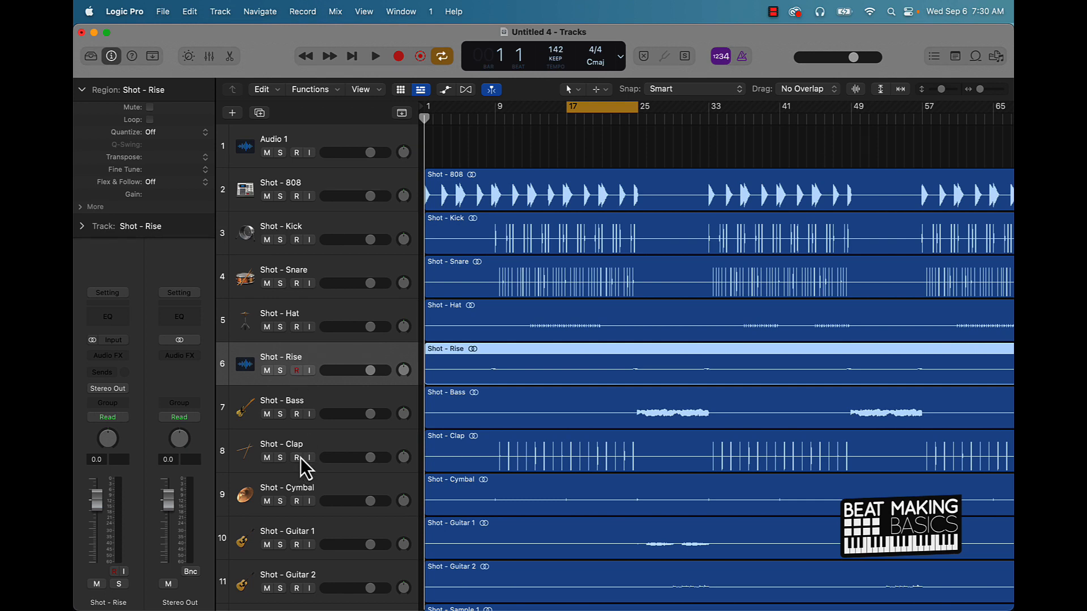
drag(314, 442, 334, 287)
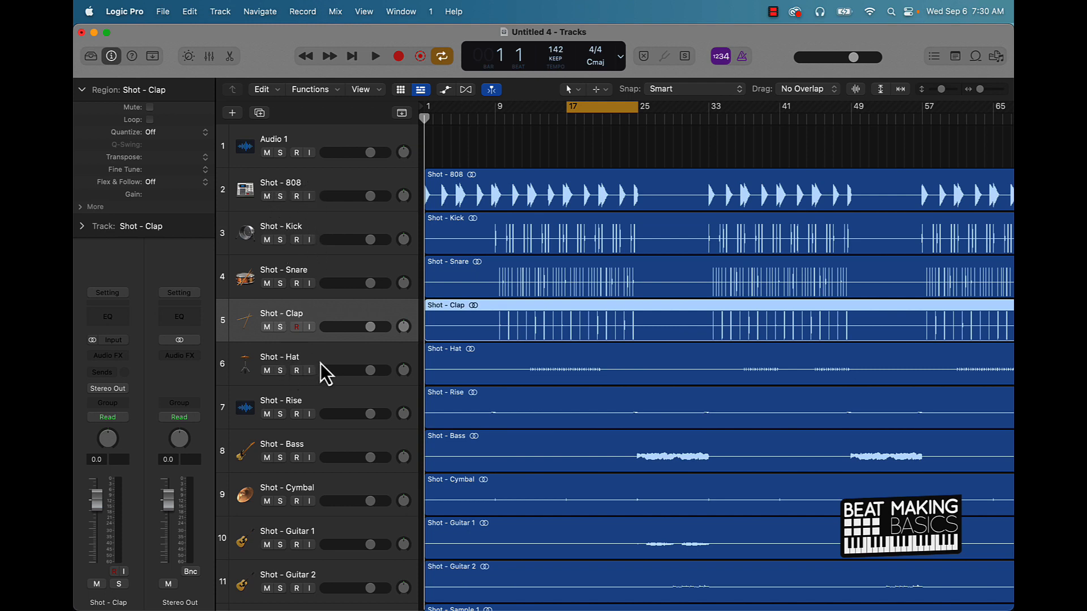
scroll(320, 368, down, 5)
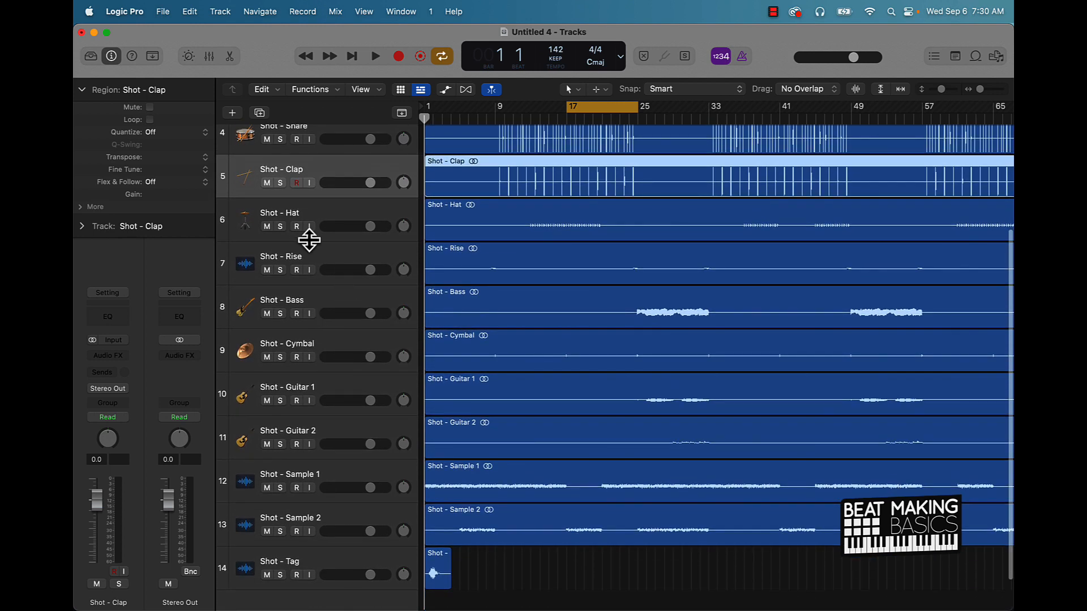
drag(308, 338, 311, 296)
scroll(313, 405, down, 2)
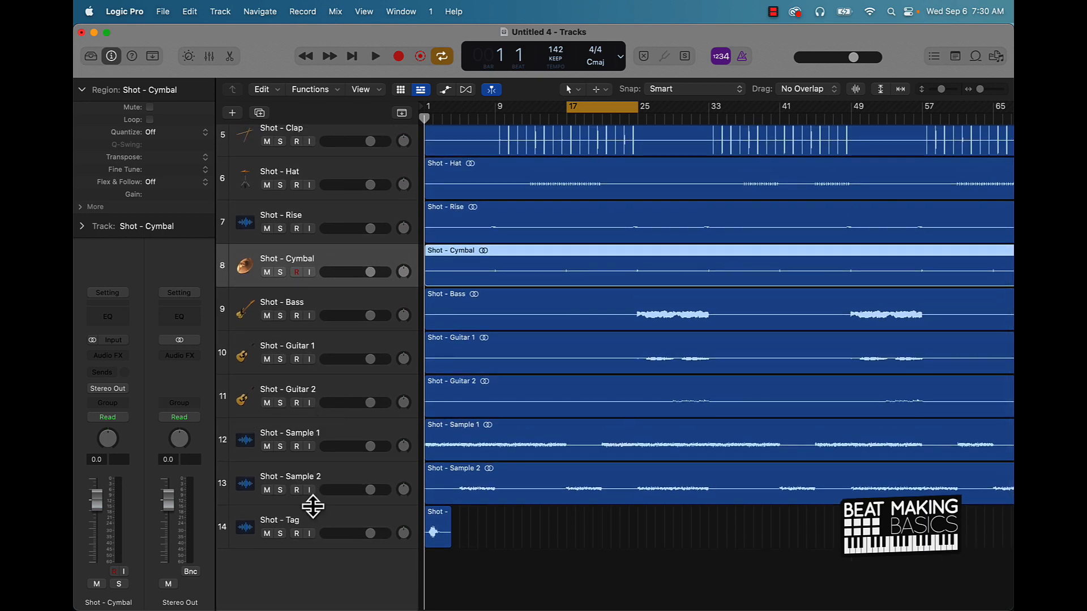
Delete the empty Audio 1 track above the stems
scroll(432, 317, up, 4)
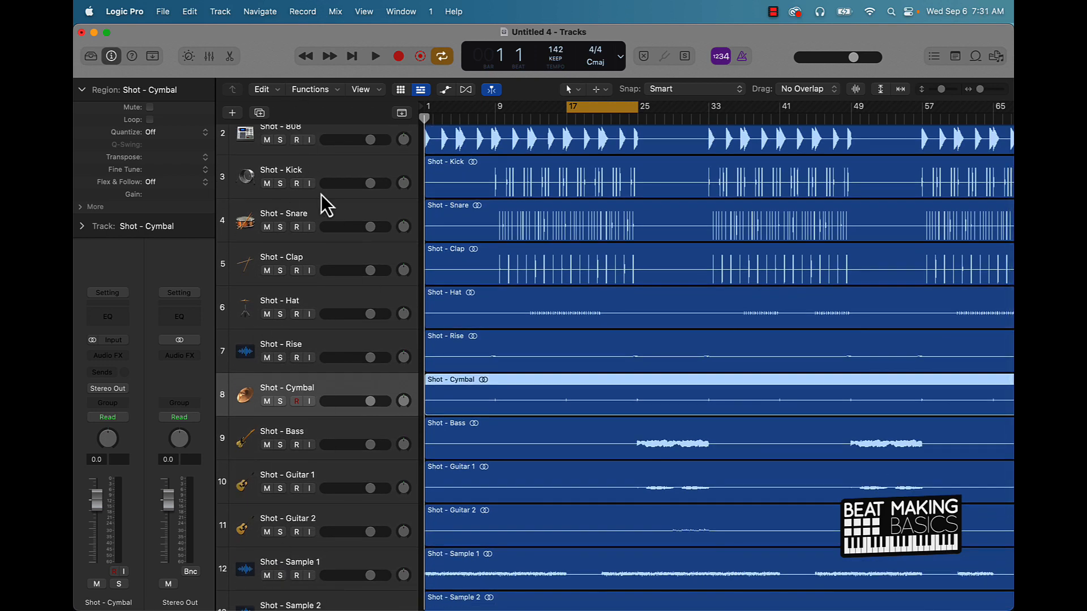
scroll(321, 195, up, 2)
click(290, 139)
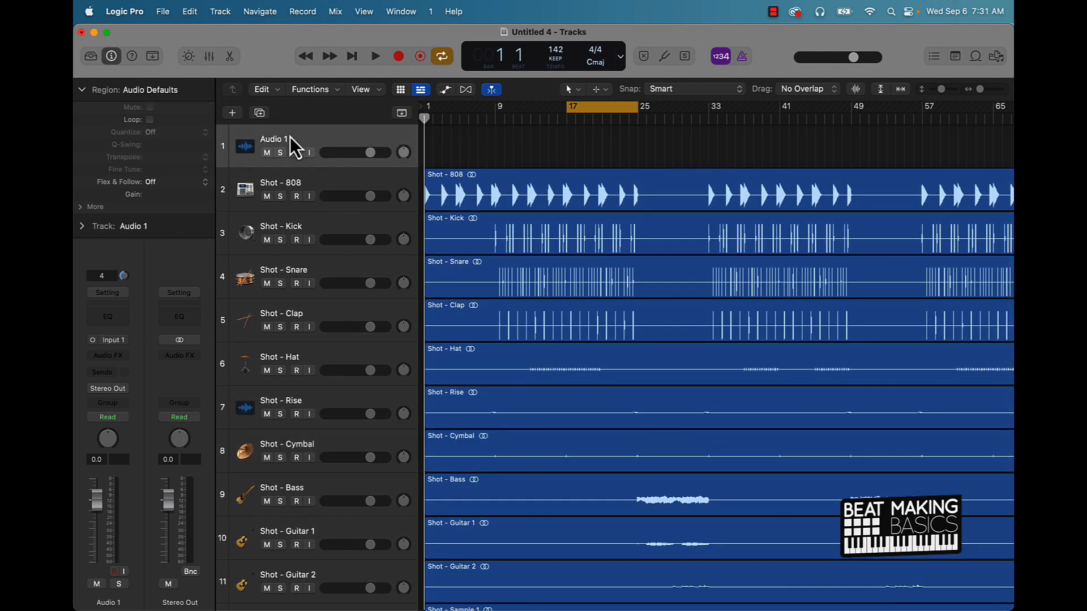
key(super+BackSpace)
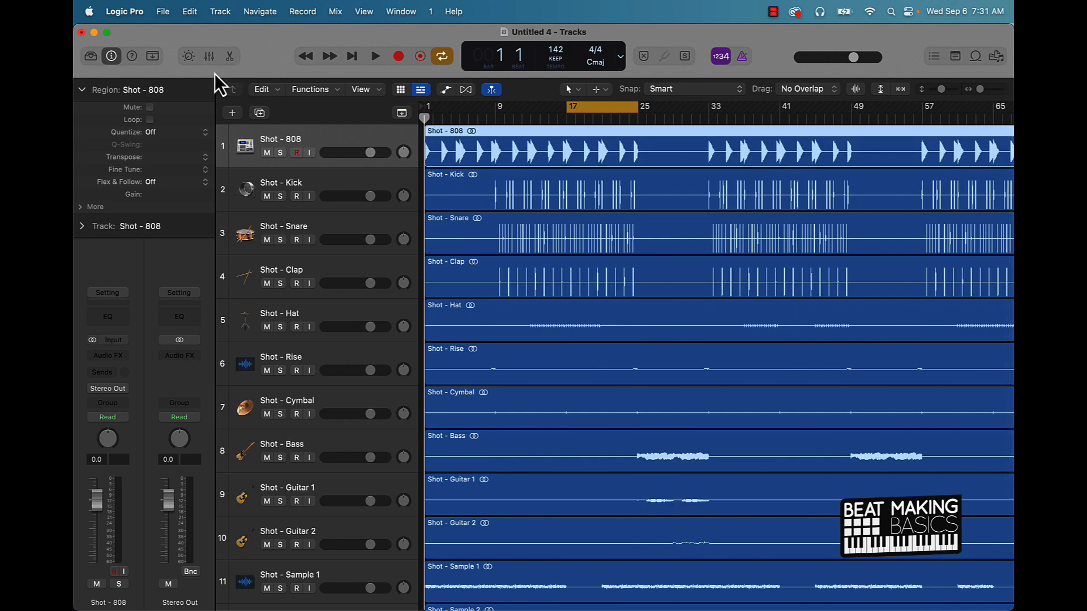
Show the mixer and route the outputs of the seven channels from Shot - 808 through Shot - Cymbal to Bus 1
click(209, 57)
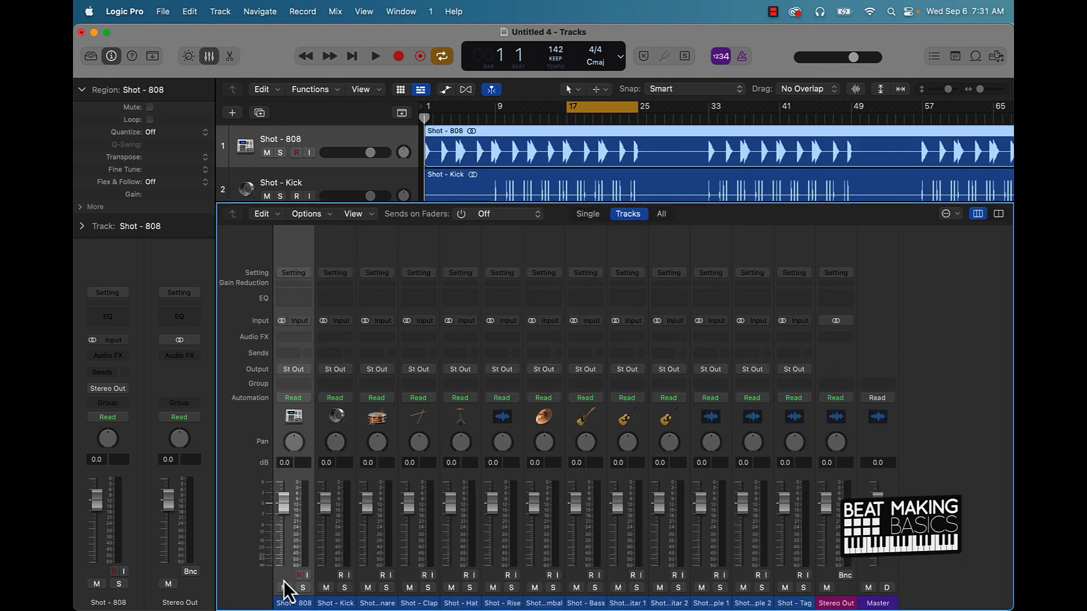
drag(285, 581, 795, 589)
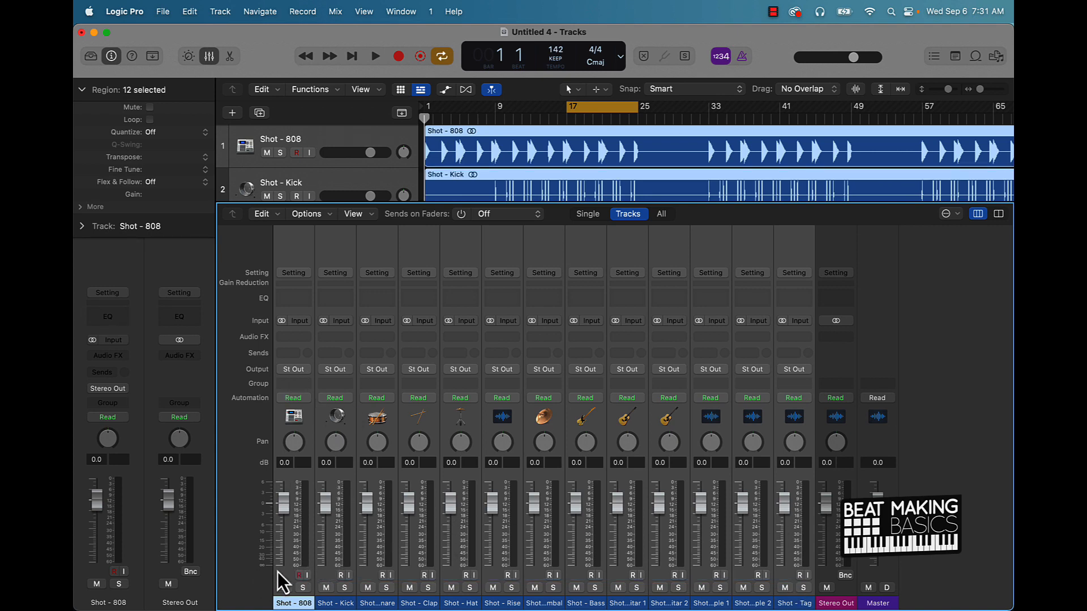
drag(287, 574, 542, 573)
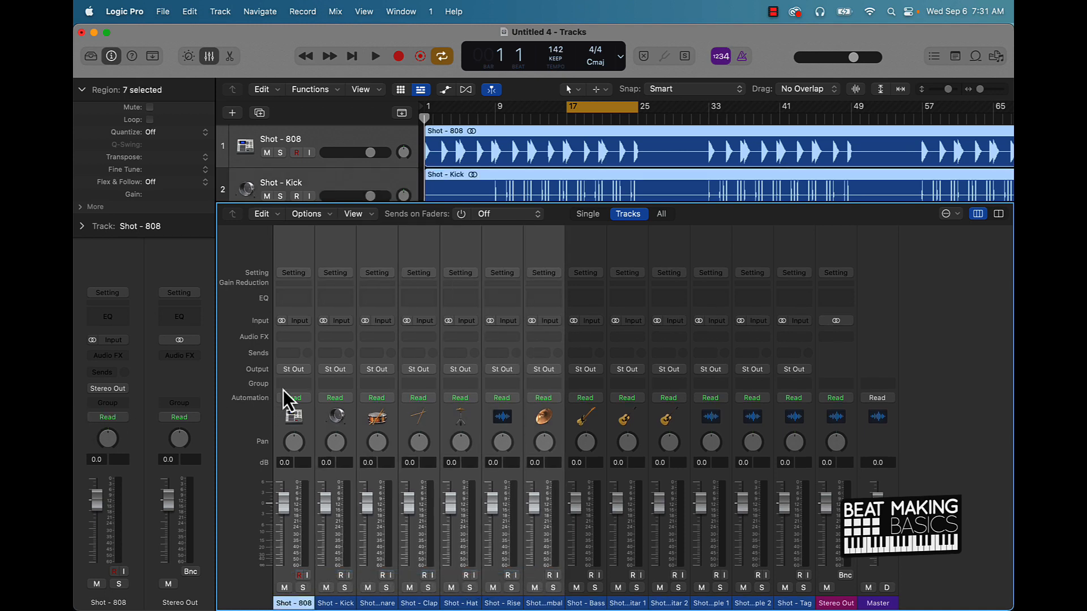
click(295, 369)
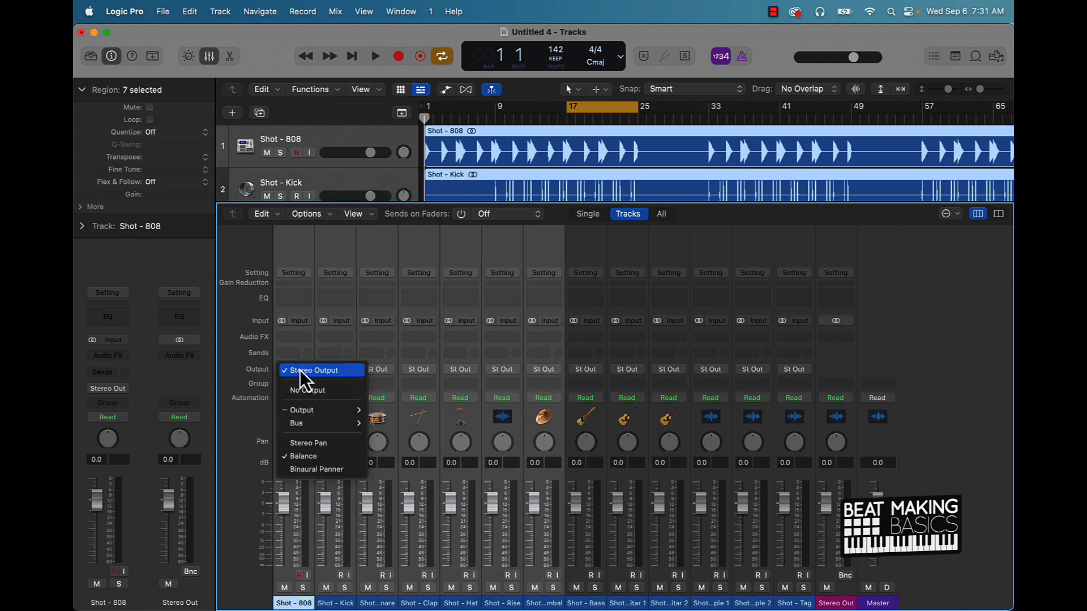
mouse_move(311, 422)
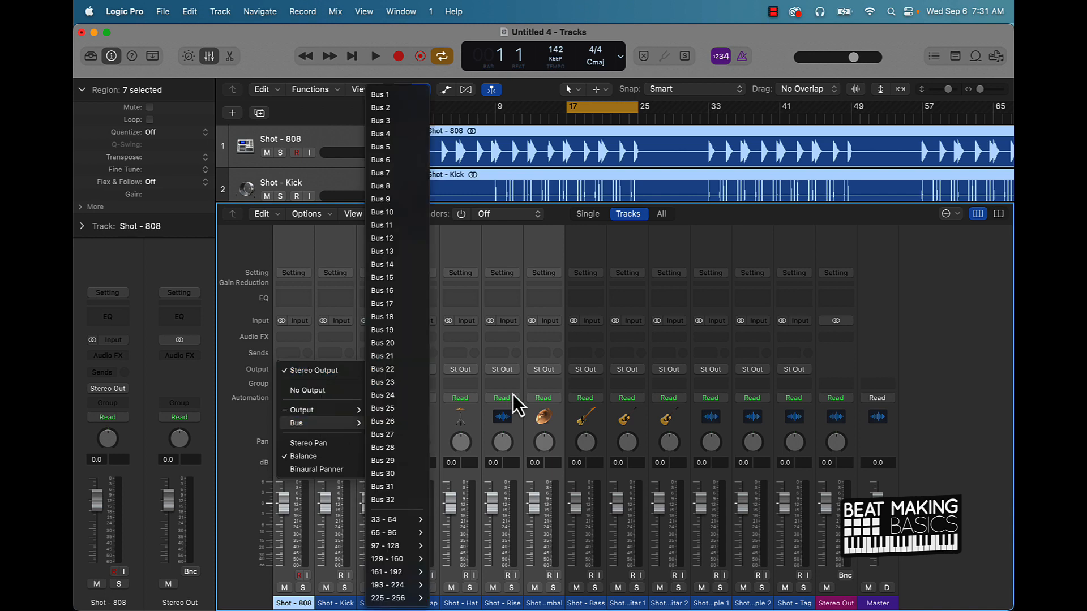
click(400, 99)
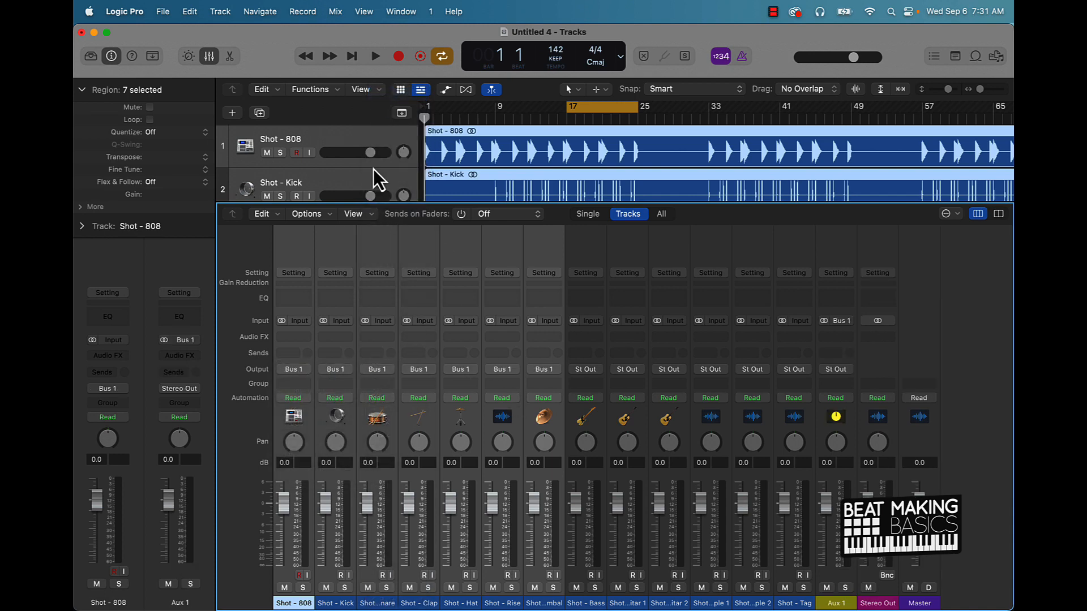
Route the outputs of the five channels from Shot - Bass through Shot - Sample 2 to Bus 2, leaving out Shot - Tag
click(572, 575)
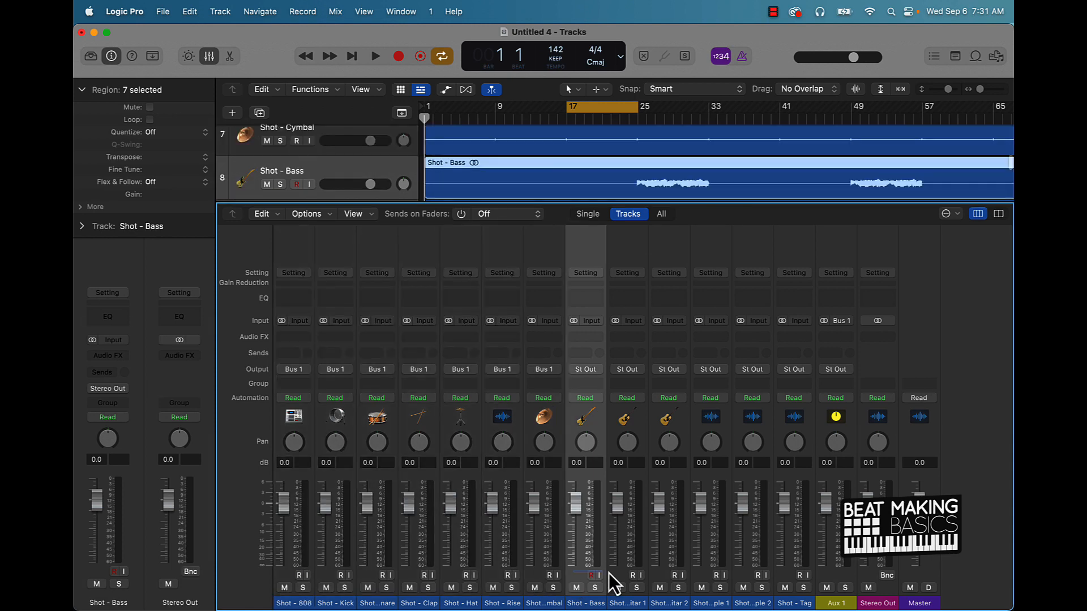
shift+click(808, 581)
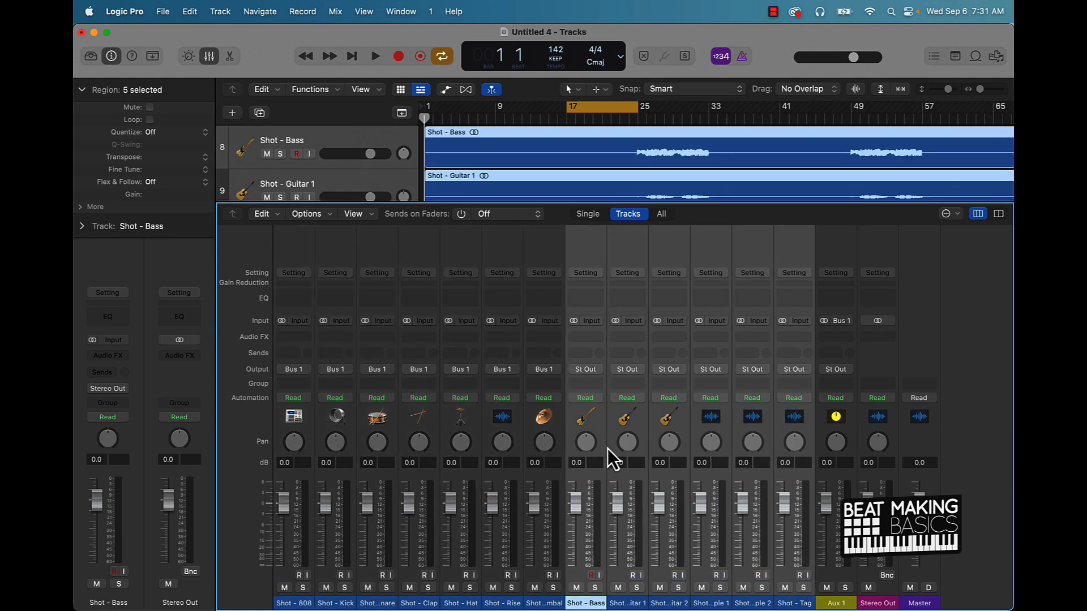
super+click(752, 571)
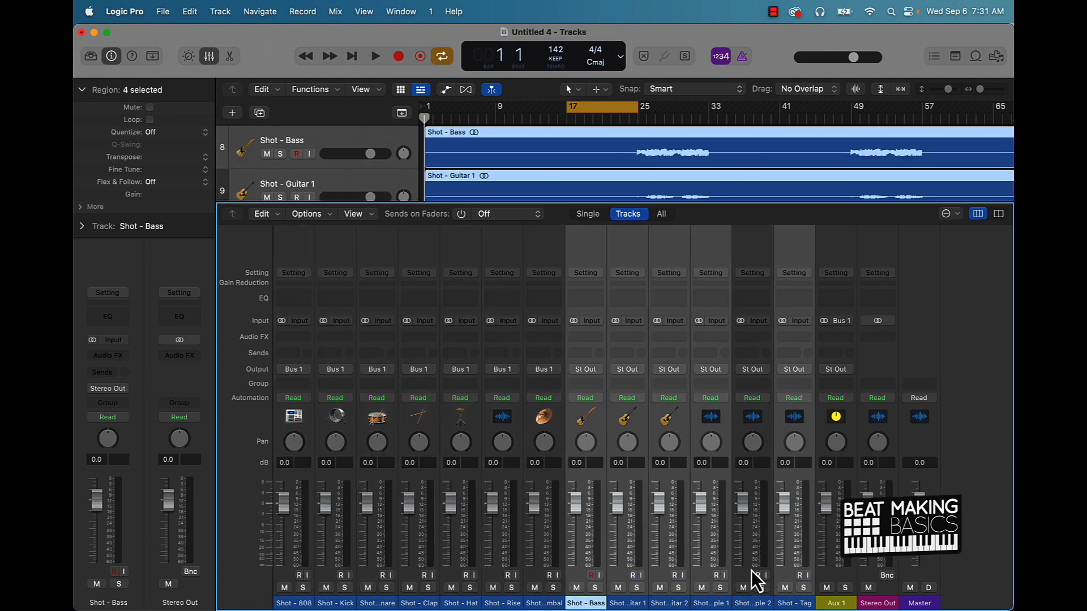
click(741, 572)
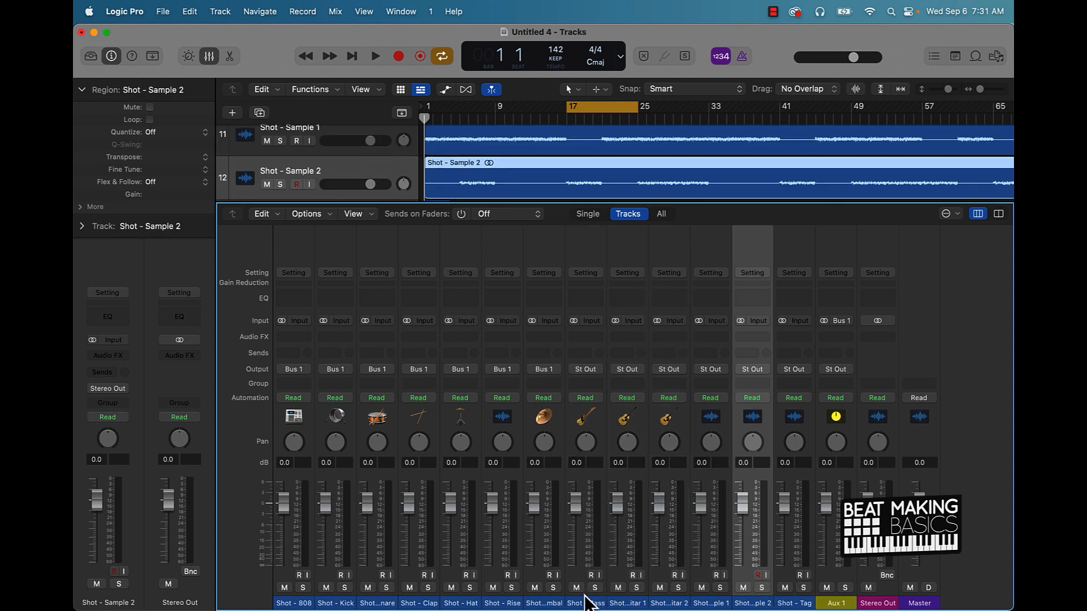
drag(583, 604, 755, 600)
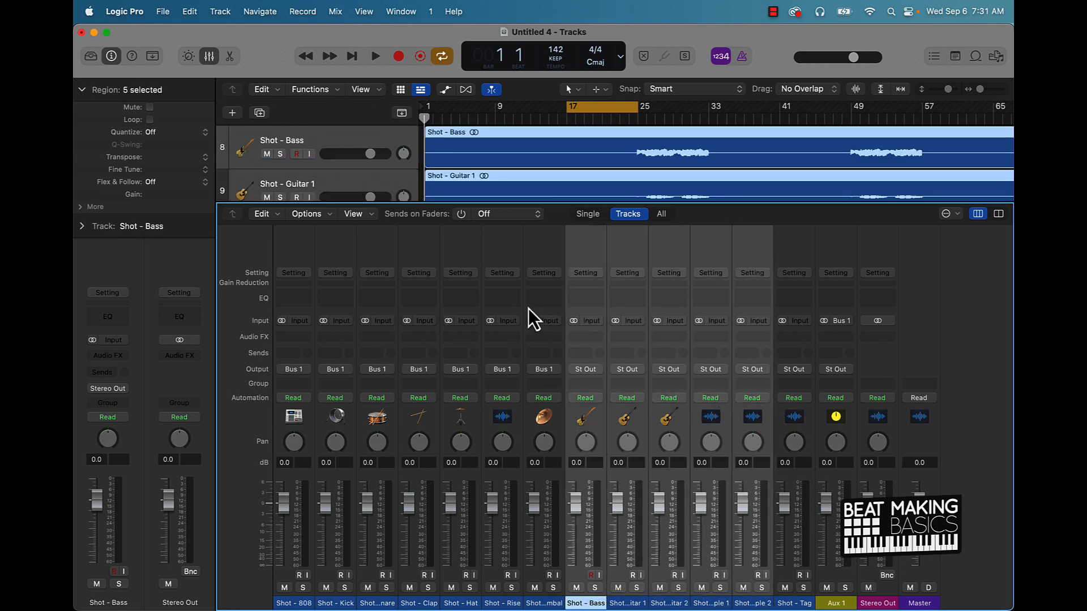
click(589, 372)
mouse_move(612, 423)
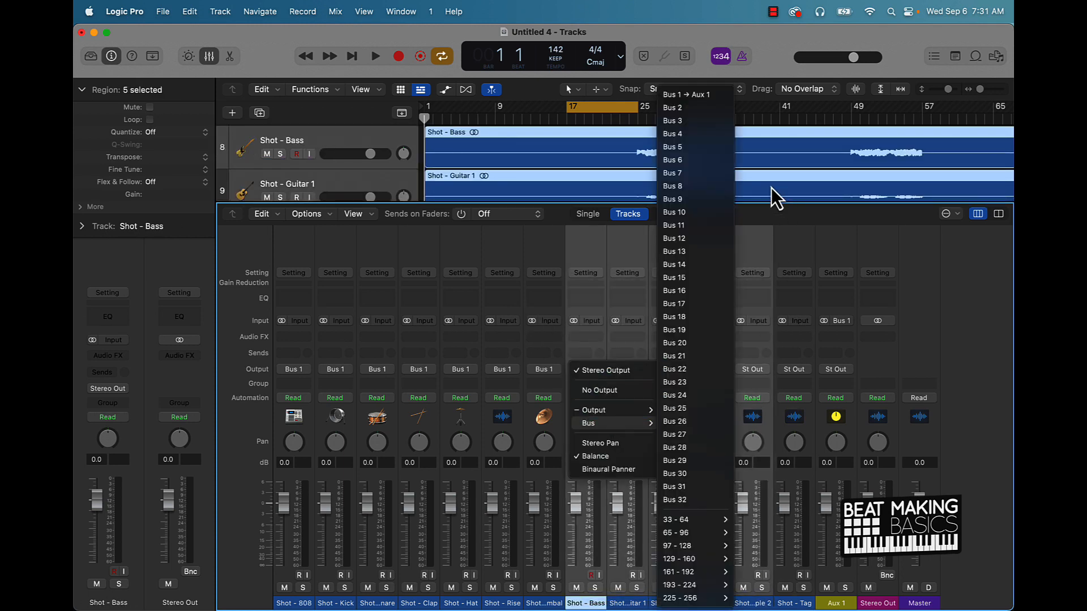
click(687, 110)
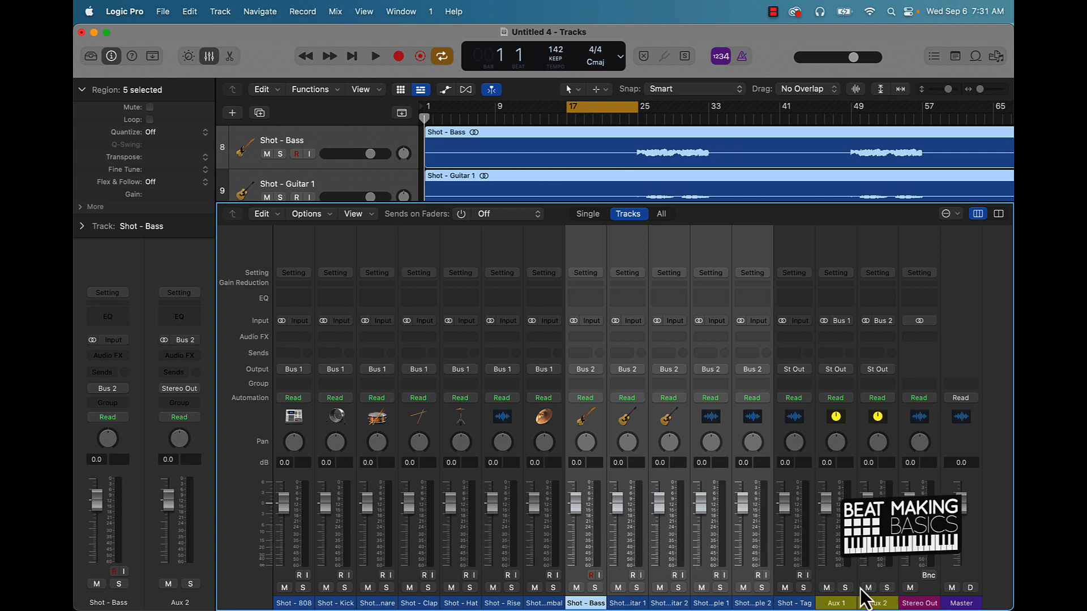
Pull the faders of all twelve channels from Shot - 808 through Shot - Sample 2 down to minus infinity together
click(751, 575)
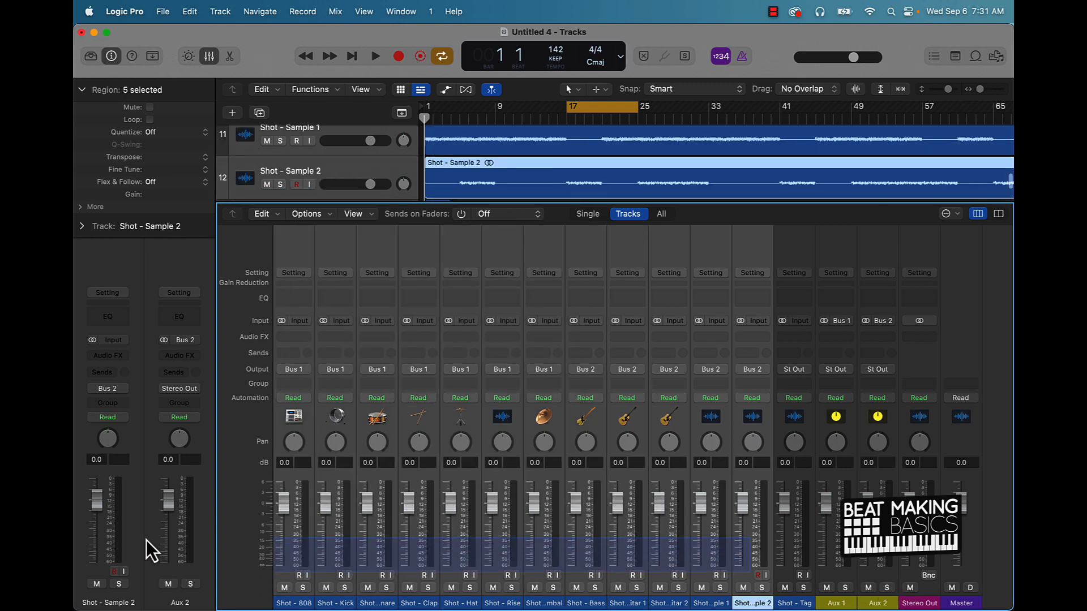
drag(288, 501, 285, 565)
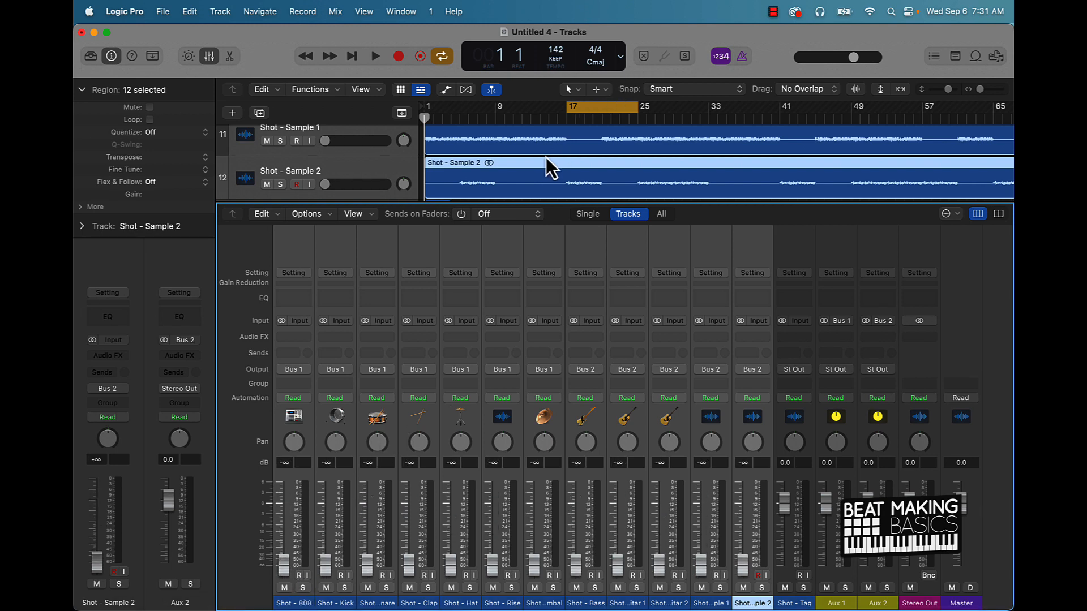
scroll(546, 158, up, 10)
scroll(546, 157, up, 2)
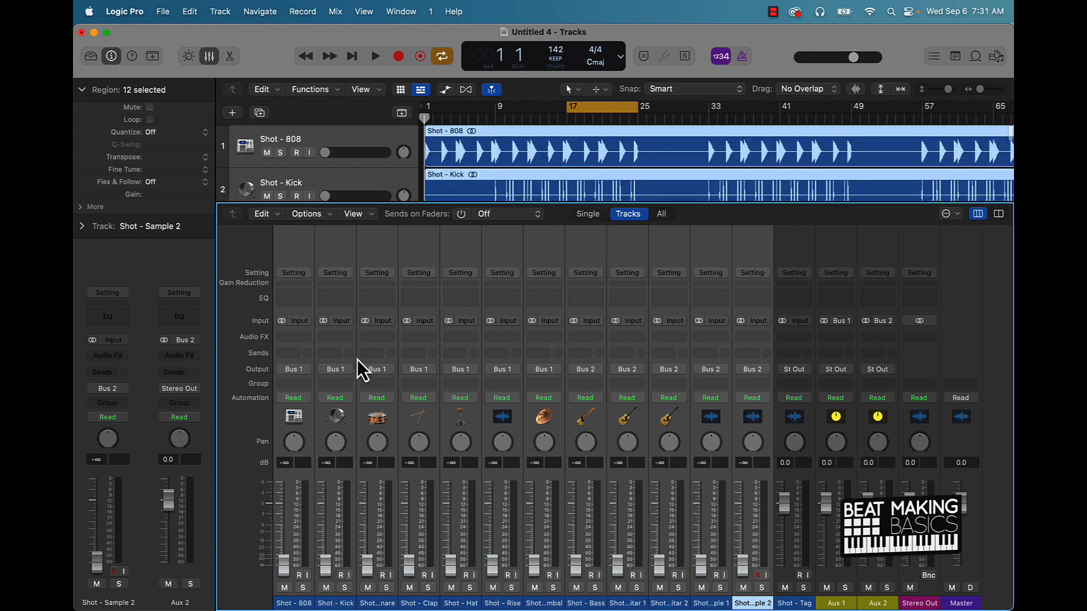
Raise only the Shot - Kick fader and fine-tune it to -3.7 dB during playback
click(277, 579)
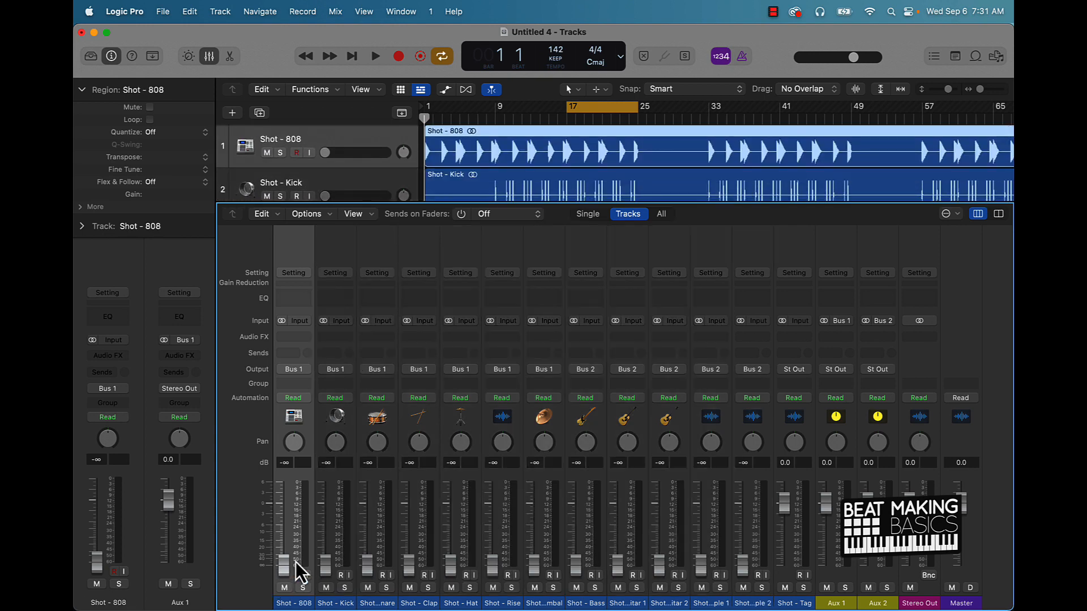
drag(325, 563, 328, 468)
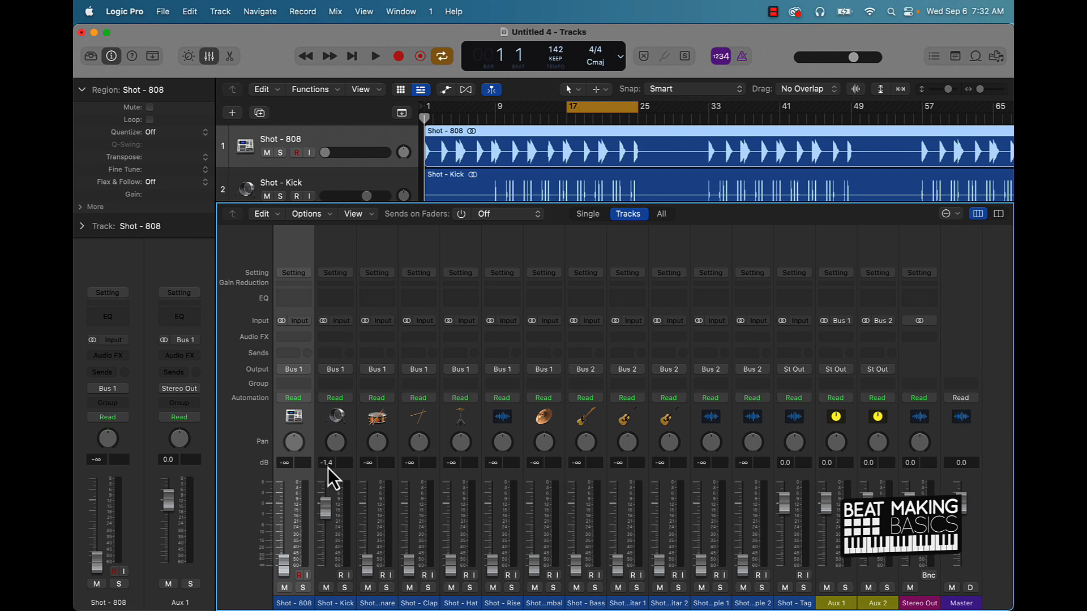
key(space)
drag(325, 512, 325, 517)
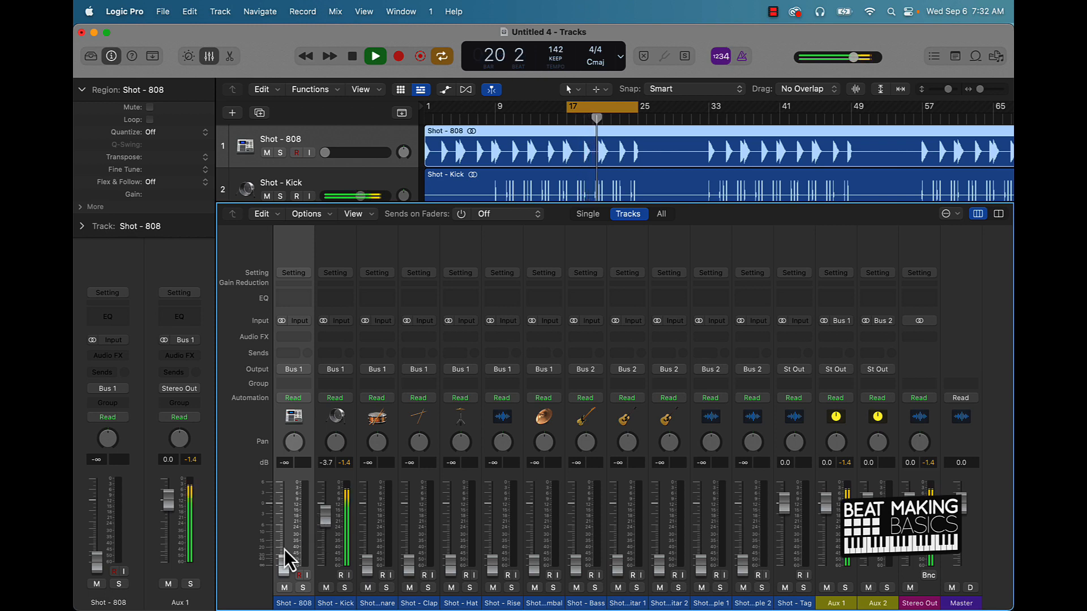
key(space)
Raise the Shot - 808 fader to -5.2 dB and play the loop to check it against the kick
drag(284, 570, 285, 521)
key(space)
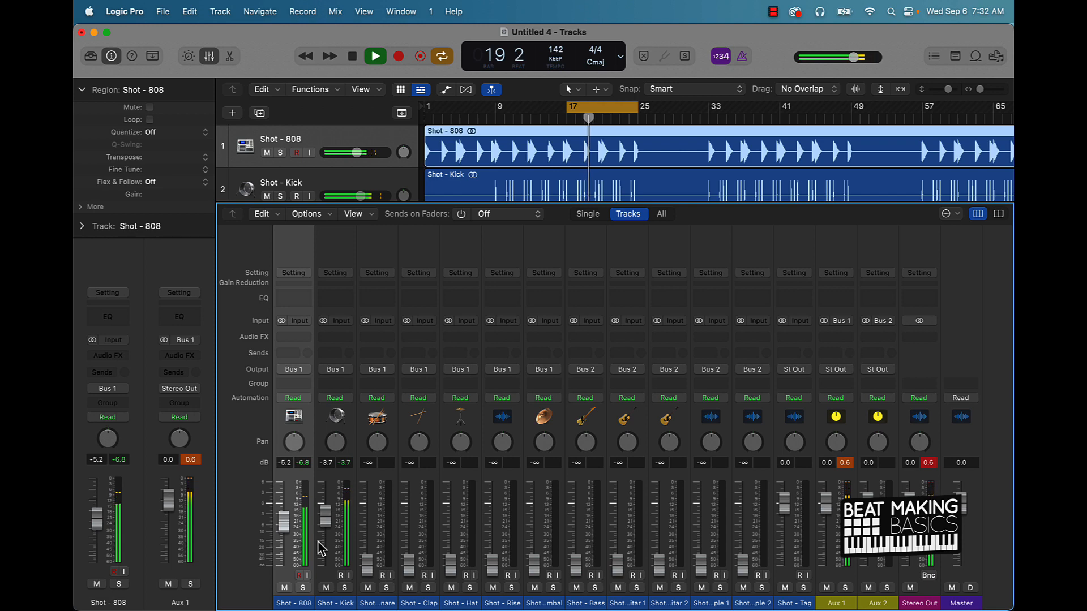
key(space)
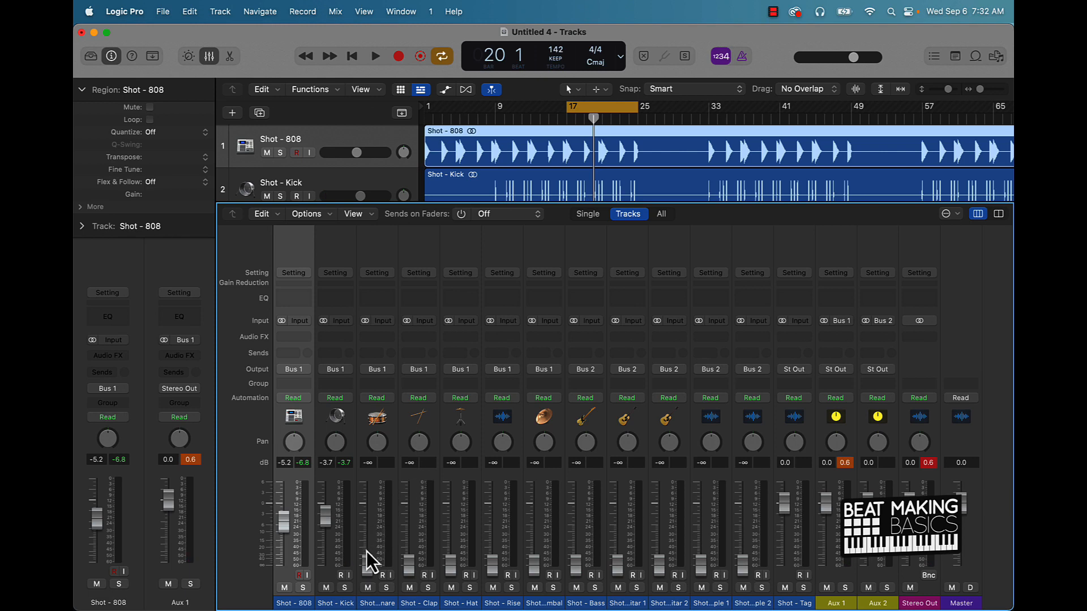
With the loop playing, set the Snare fader to -3.6 dB and the Kick fader to -4.5 dB
drag(368, 564, 367, 522)
key(space)
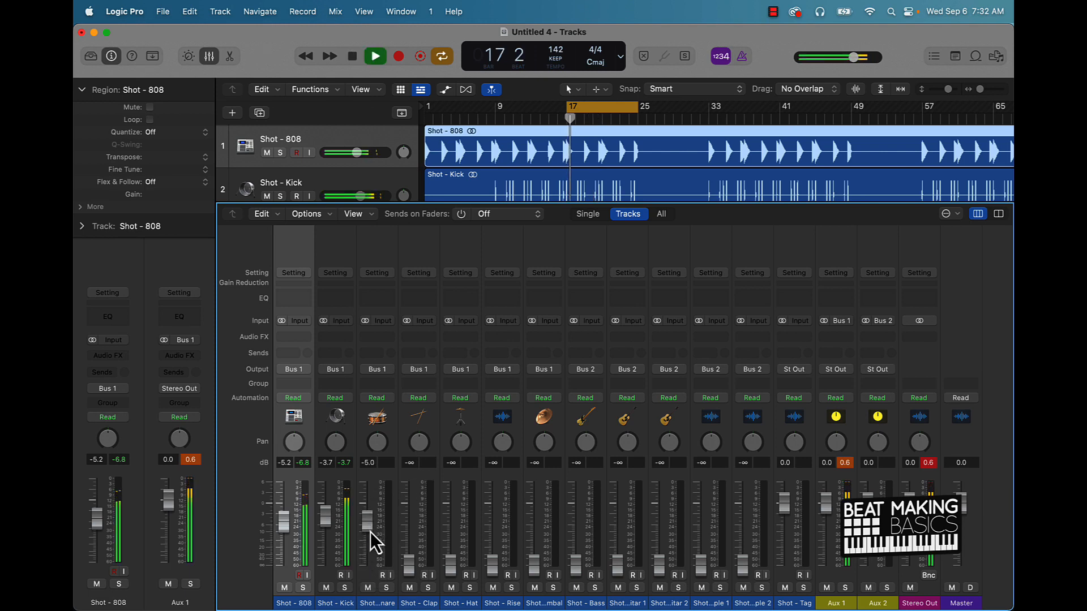
drag(367, 522, 320, 534)
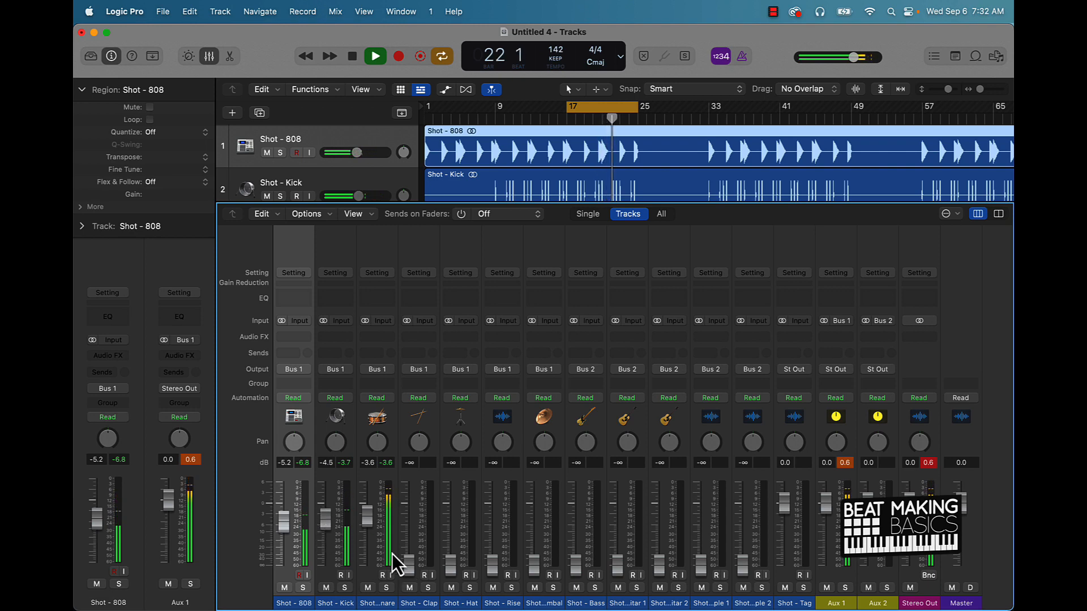
Set the channel levels to -5.3 dB for Clap, -5.6 dB for Hat, -16.4 dB for Rise and -12.4 dB for Cymbal
drag(409, 563, 410, 519)
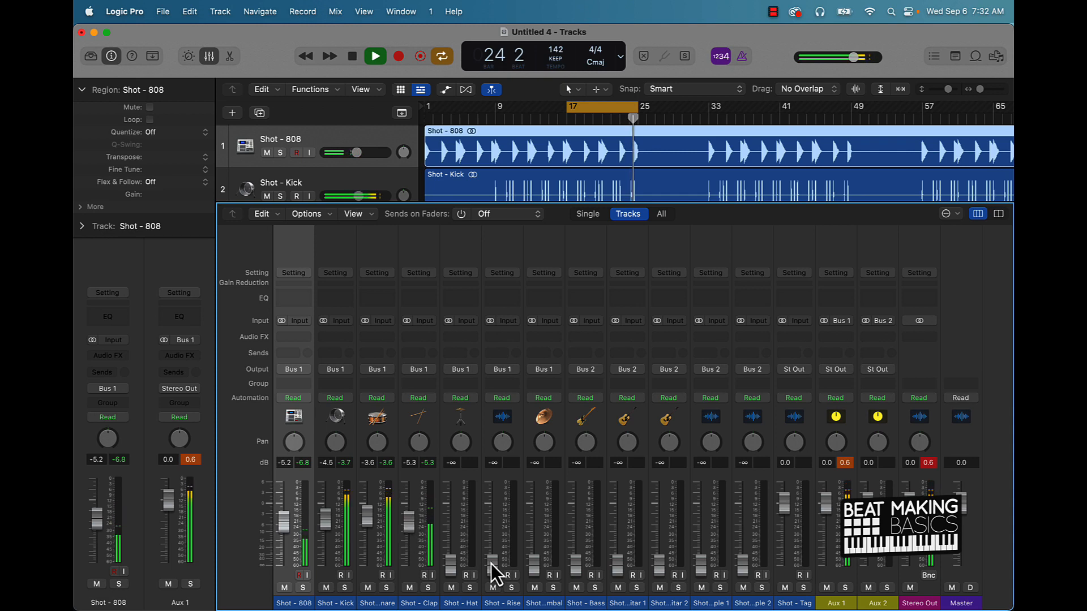
drag(451, 566, 450, 523)
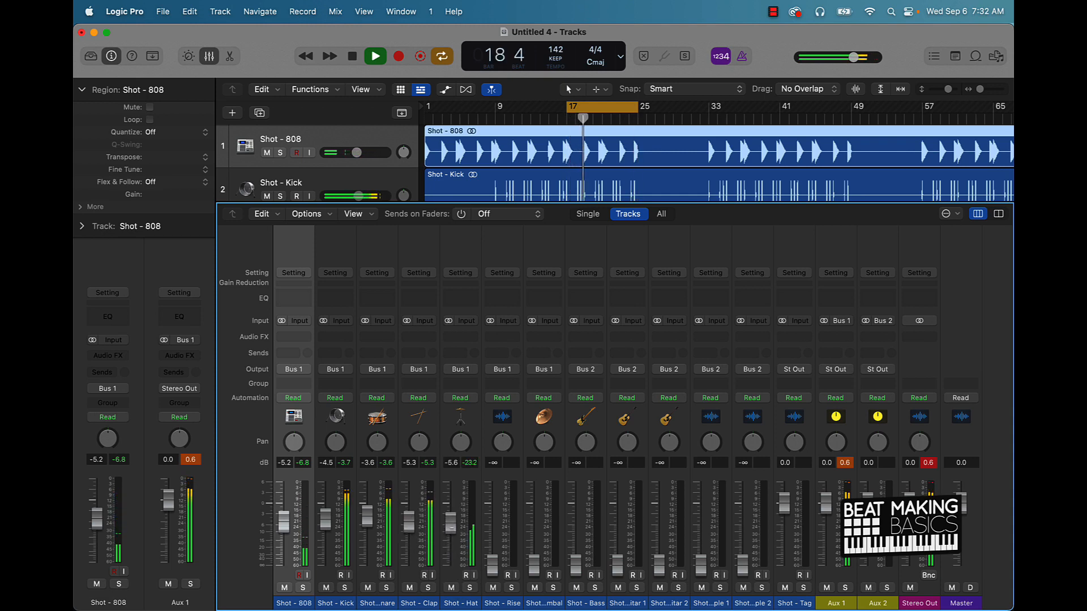
drag(493, 564, 493, 542)
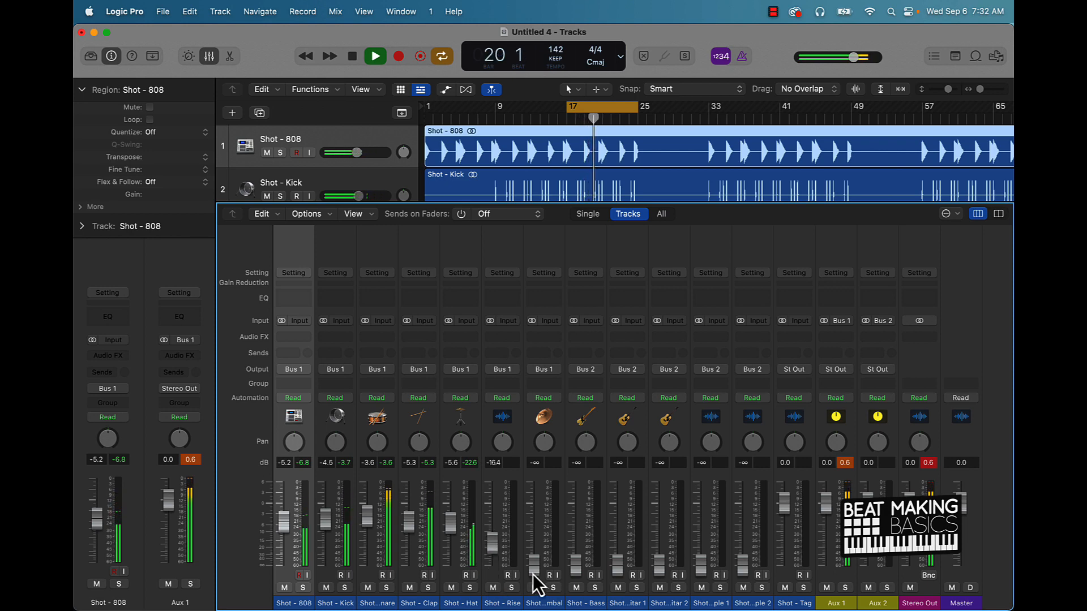
drag(534, 573, 533, 544)
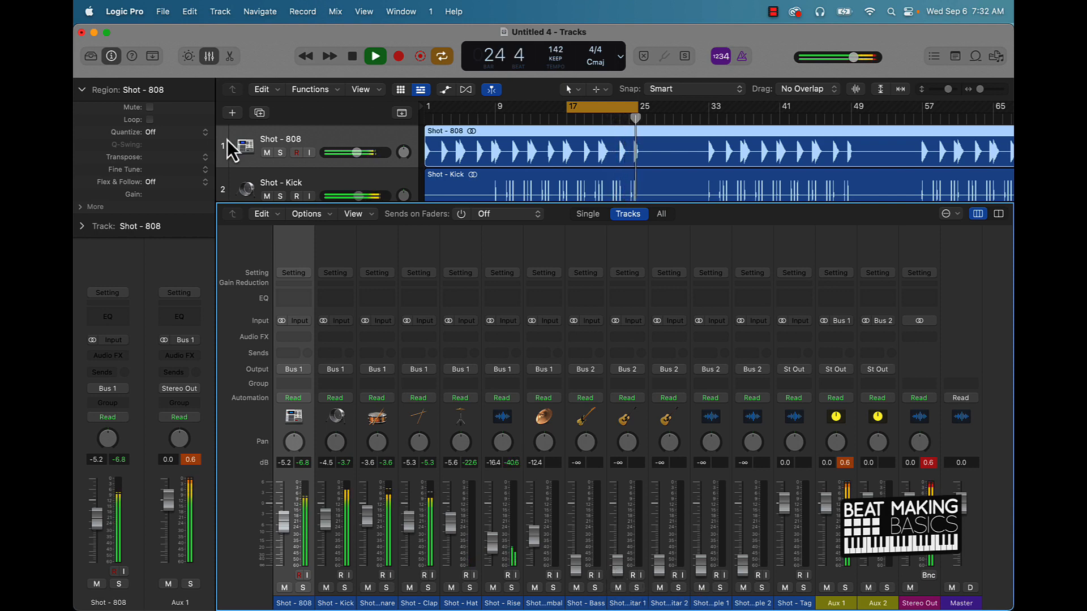
Bring in the sample channels, setting Sample 1 to -6.4 dB and Sample 2 to -7.4 dB
scroll(303, 155, down, 3)
scroll(304, 163, down, 6)
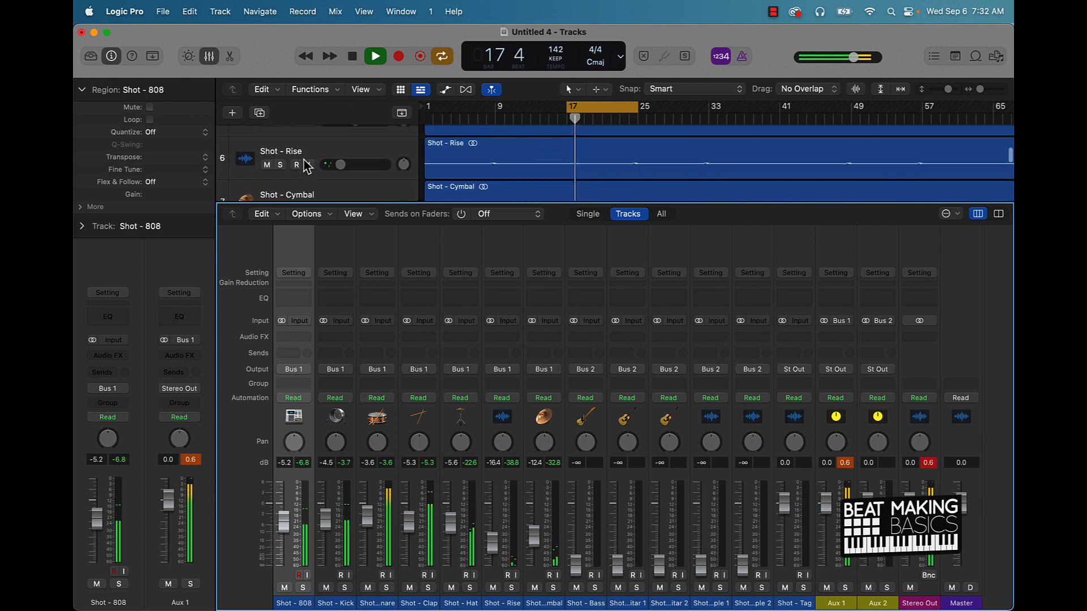
scroll(306, 164, down, 3)
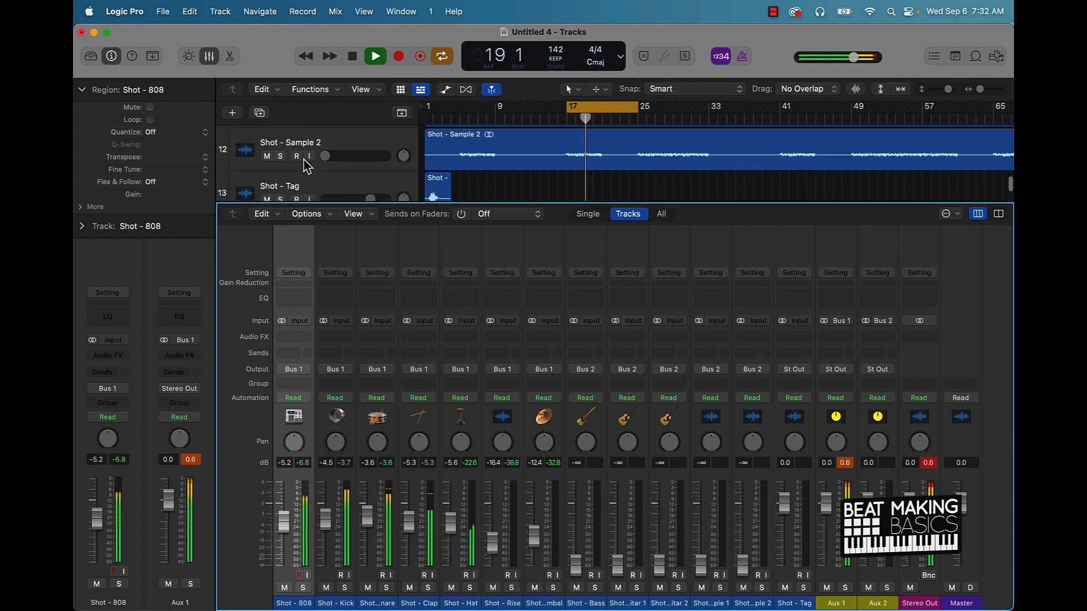
drag(746, 568, 745, 536)
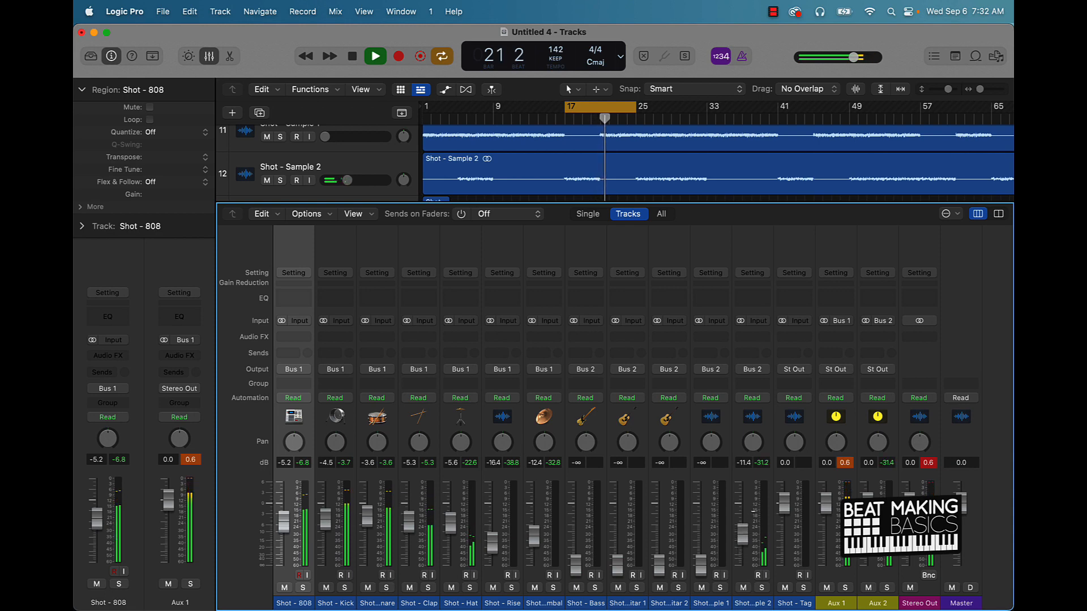
drag(700, 569, 700, 528)
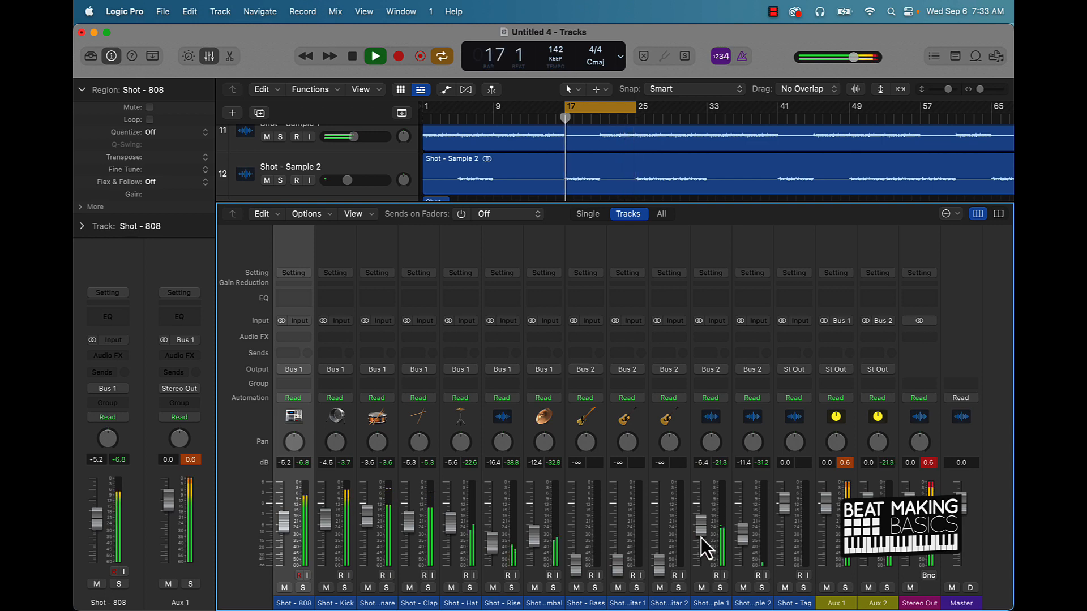
drag(742, 533, 742, 527)
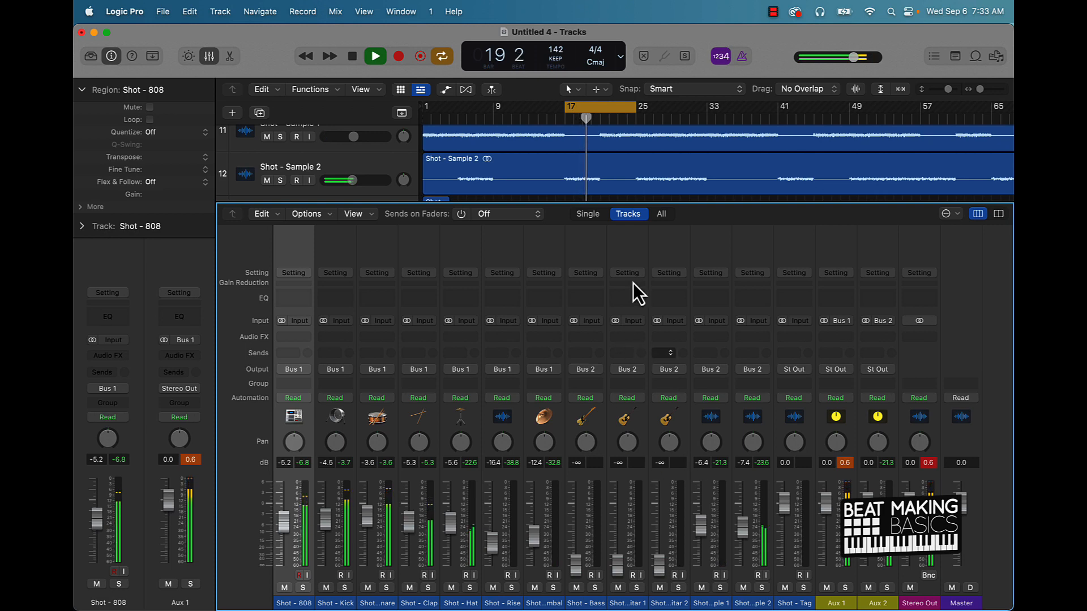
Turn off the cycle range and set Bass to -5.8 dB, Guitar 1 to -2.0 dB and Guitar 2 to -4.7 dB
scroll(596, 119, up, 3)
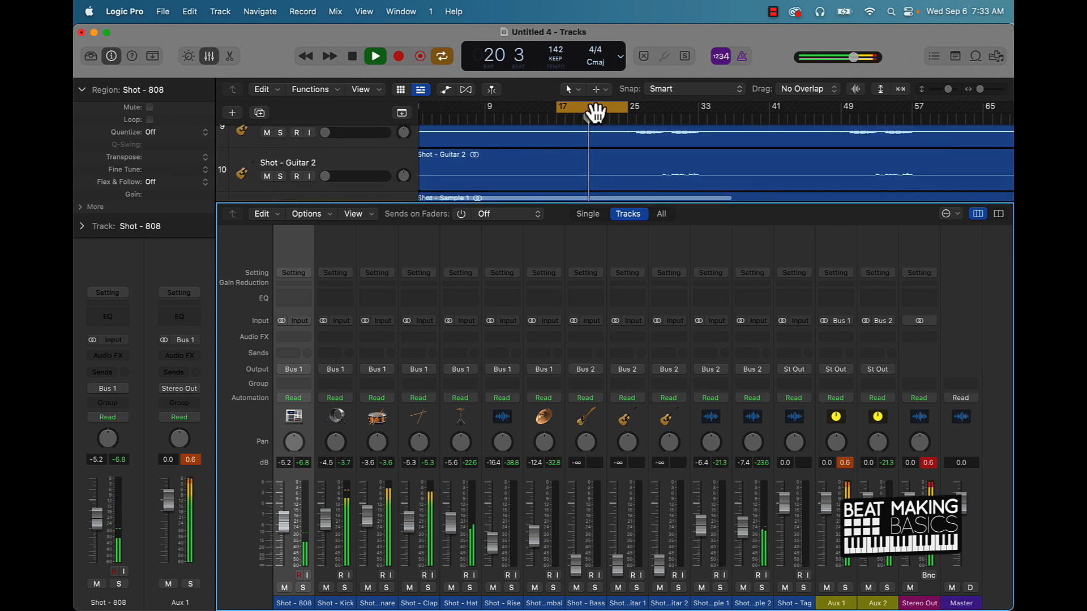
click(595, 107)
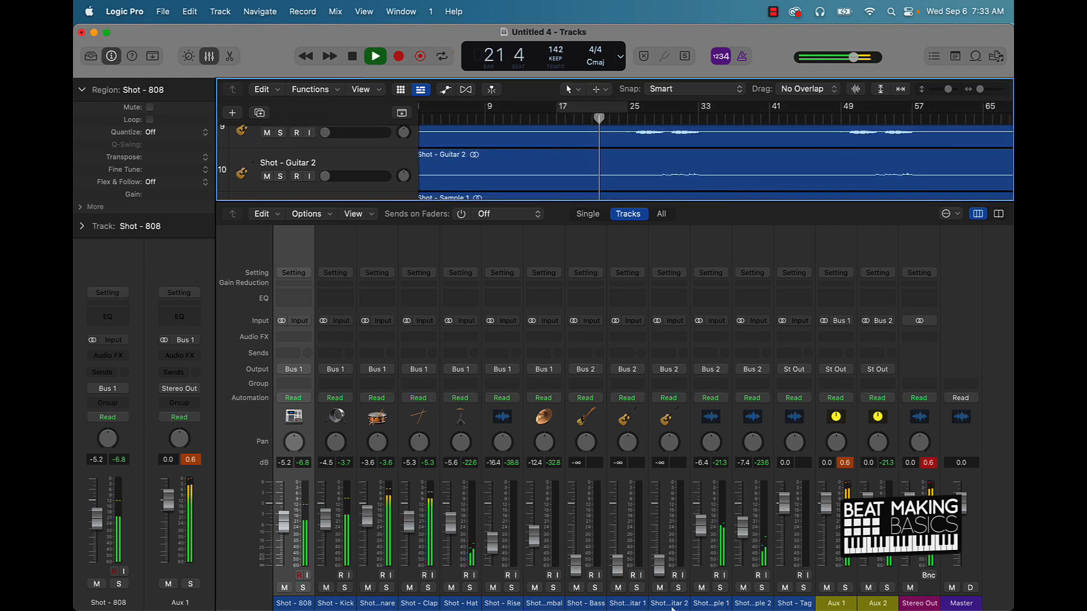
drag(669, 603, 592, 604)
drag(575, 566, 660, 517)
click(582, 578)
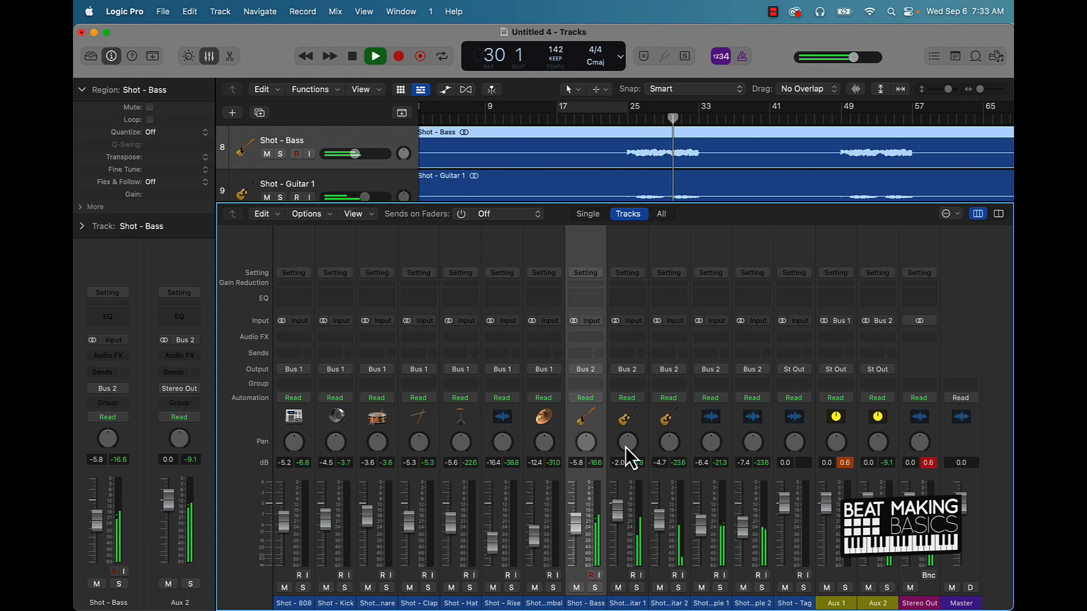
Pan Guitar 1 to -6, set its level to 0.3 dB and Bass to -2.8 dB, and stop playback
drag(627, 446, 627, 447)
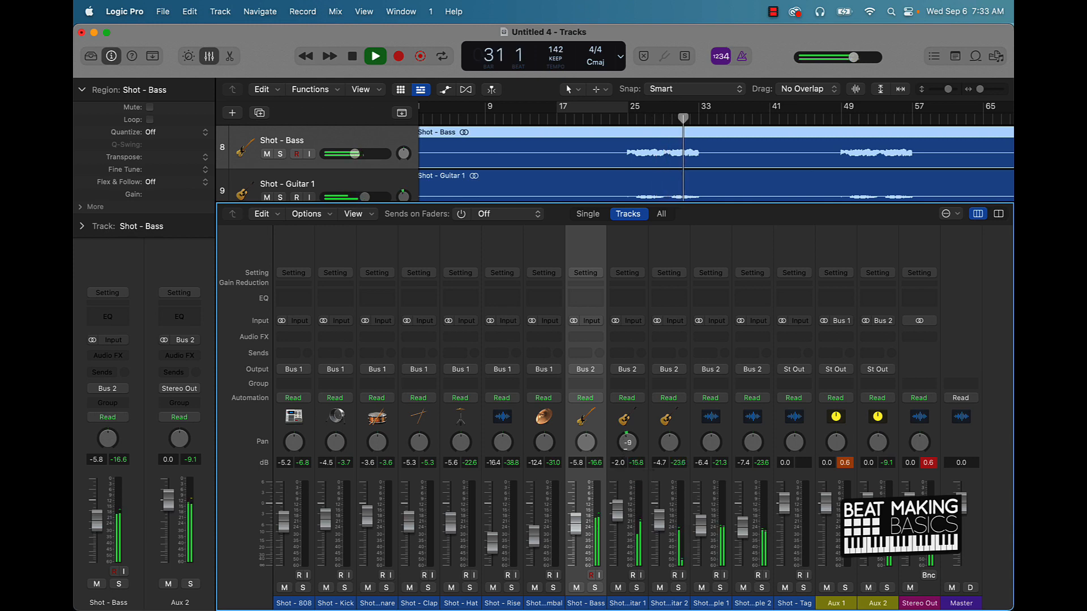
drag(617, 517, 576, 516)
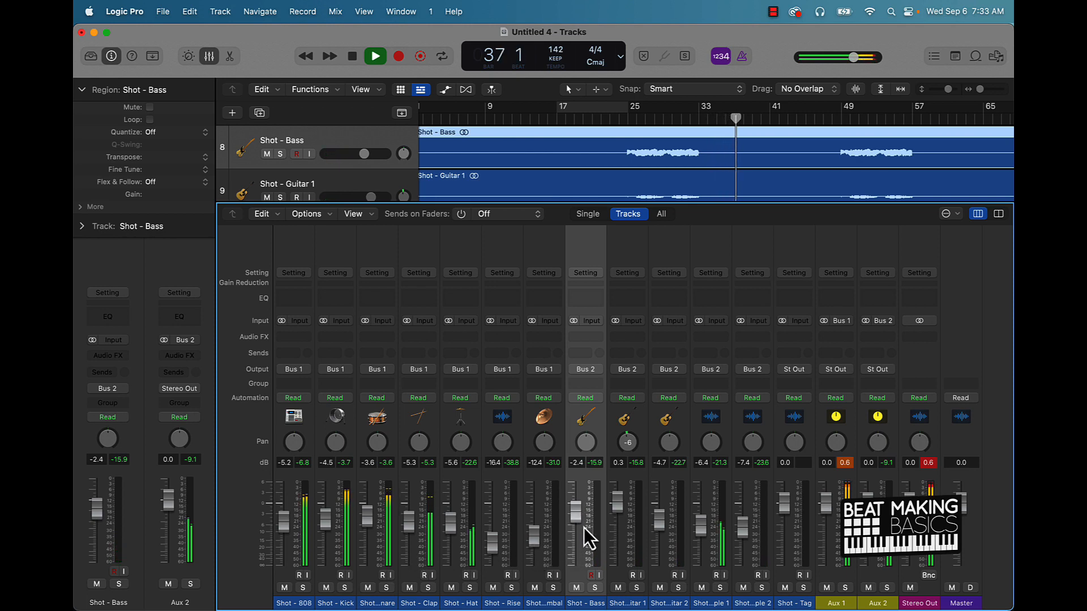
drag(579, 527, 579, 529)
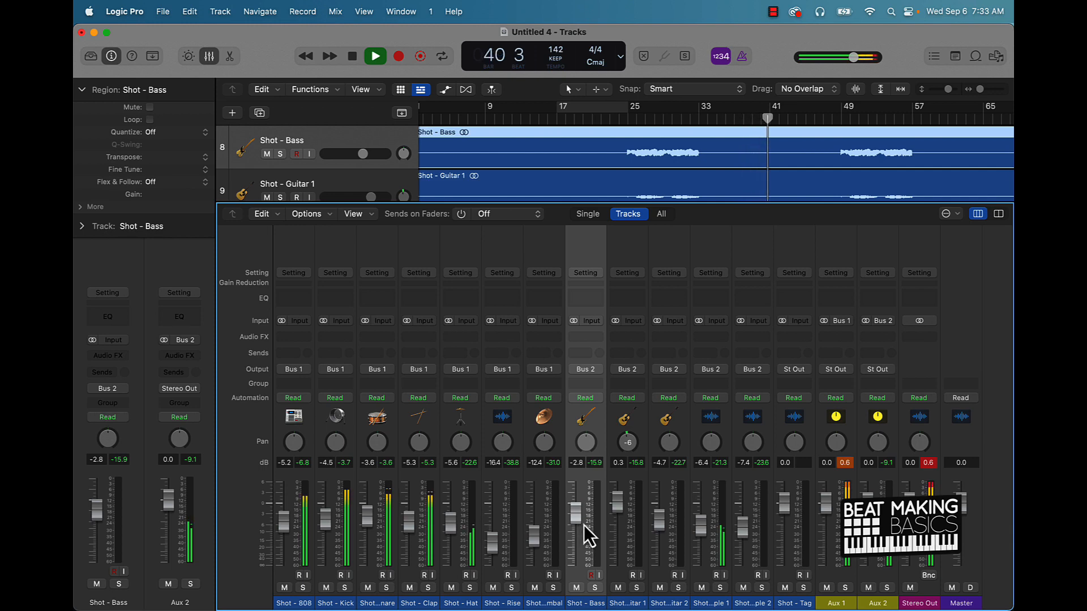
key(space)
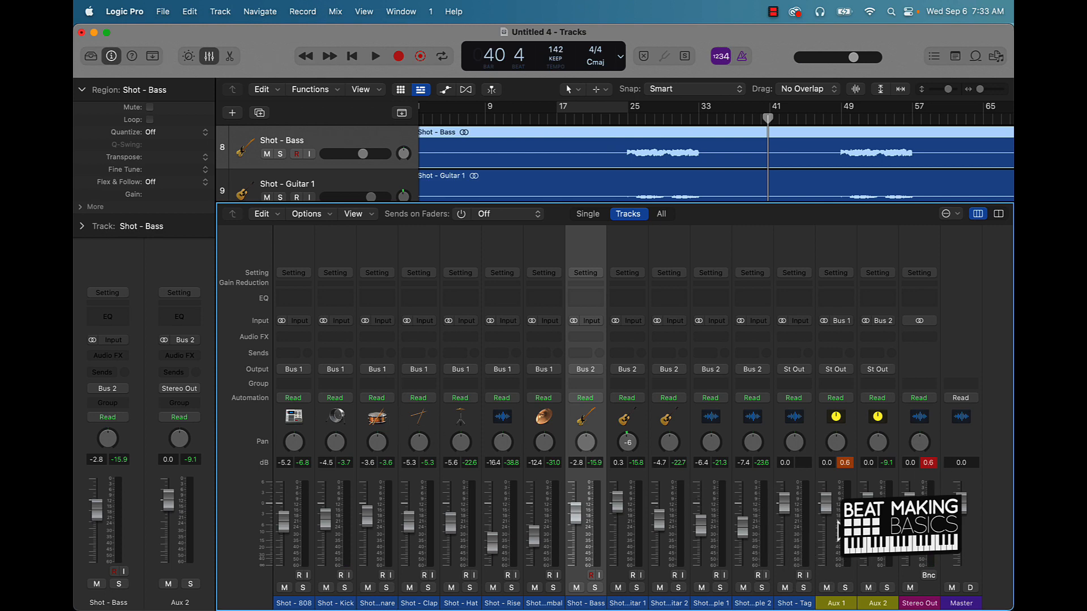
Reset the peak readings and lower the Aux 1 and Aux 2 bus channels together to -5.4 dB
click(851, 464)
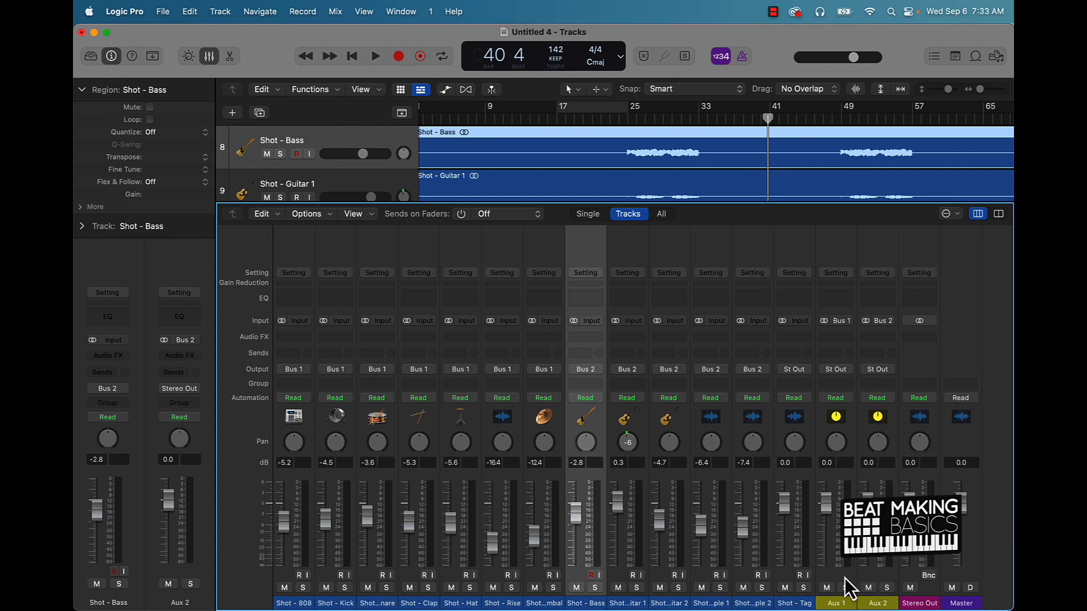
drag(845, 579, 869, 580)
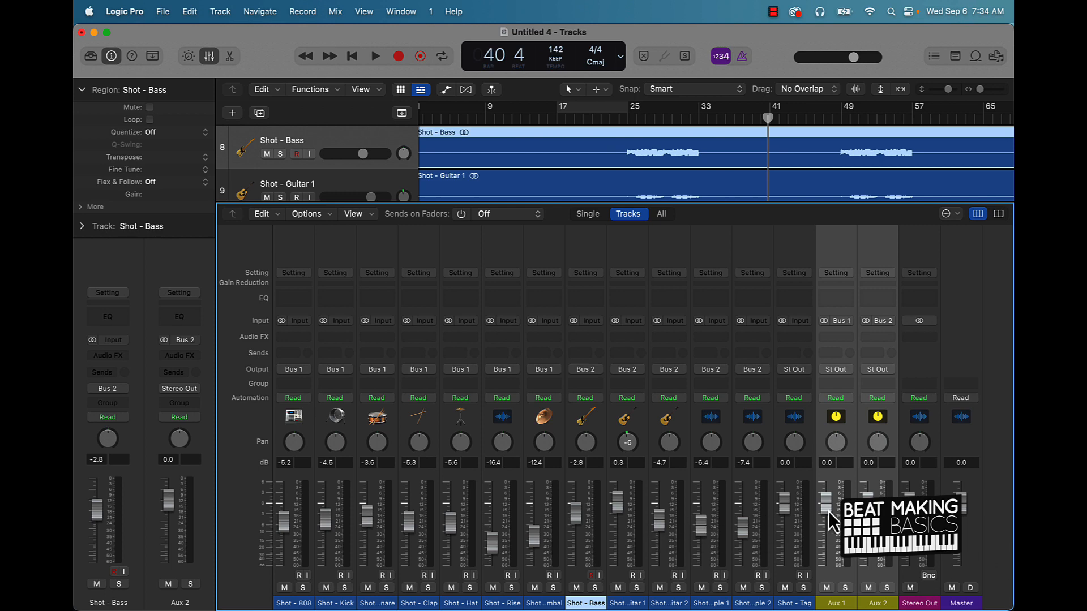
drag(826, 502, 826, 522)
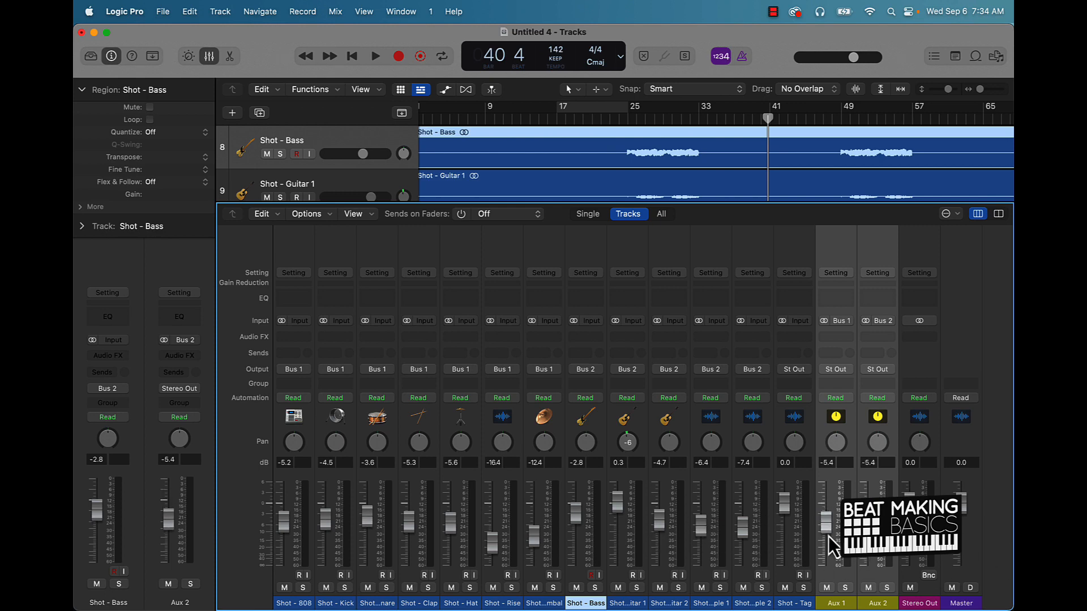
Rename the Aux 1 channel to Drums and the Aux 2 channel to Melody
double_click(836, 603)
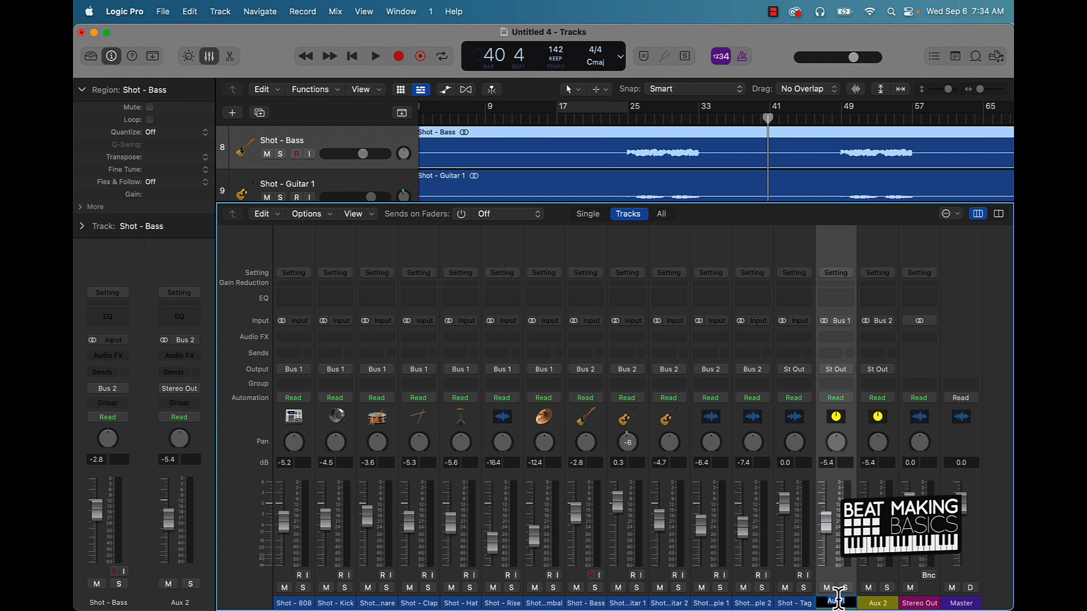
text(Drums)
key(Return)
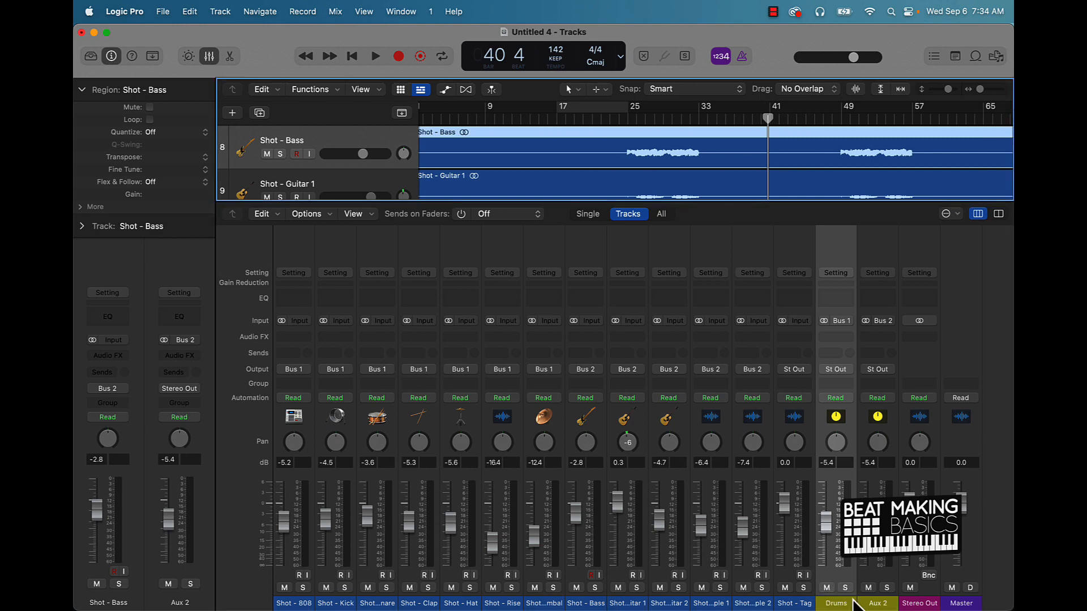
double_click(886, 603)
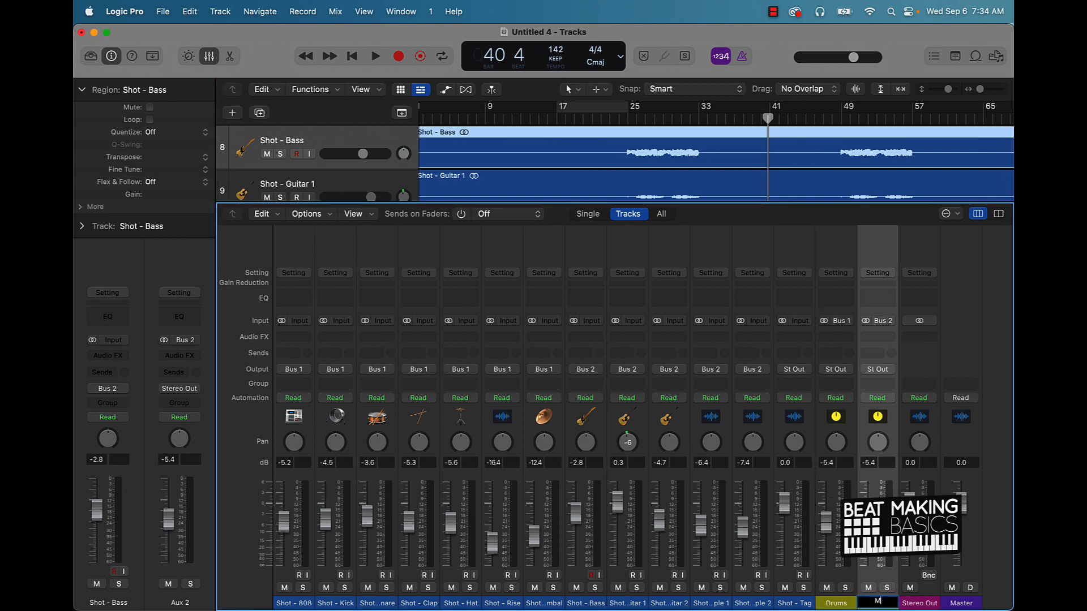
key(Return)
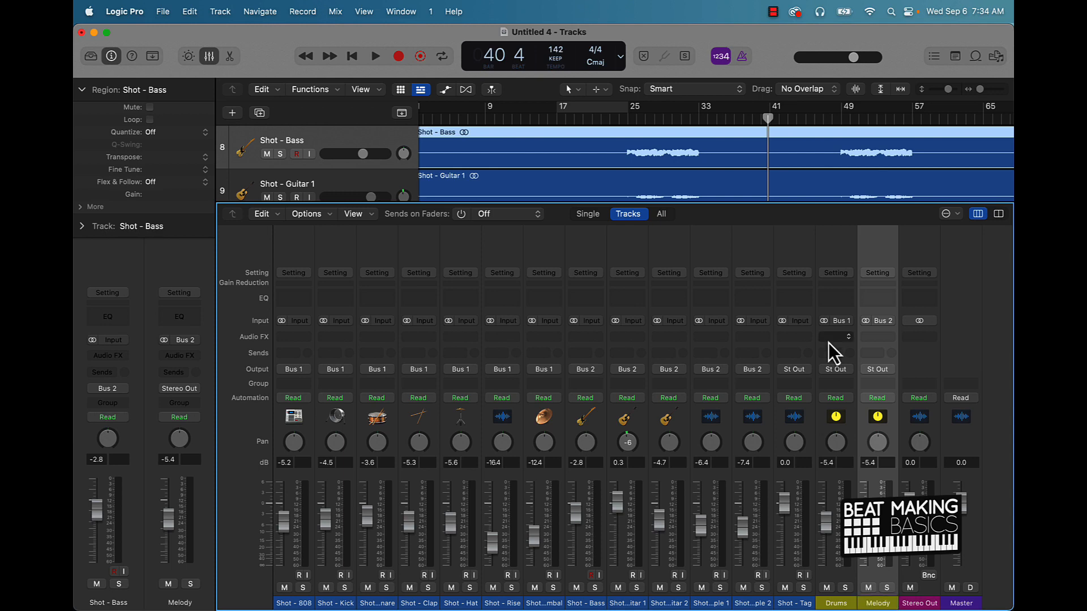
Lower the Melody bus to -6.6 dB while playing the mix and stop playback
key(space)
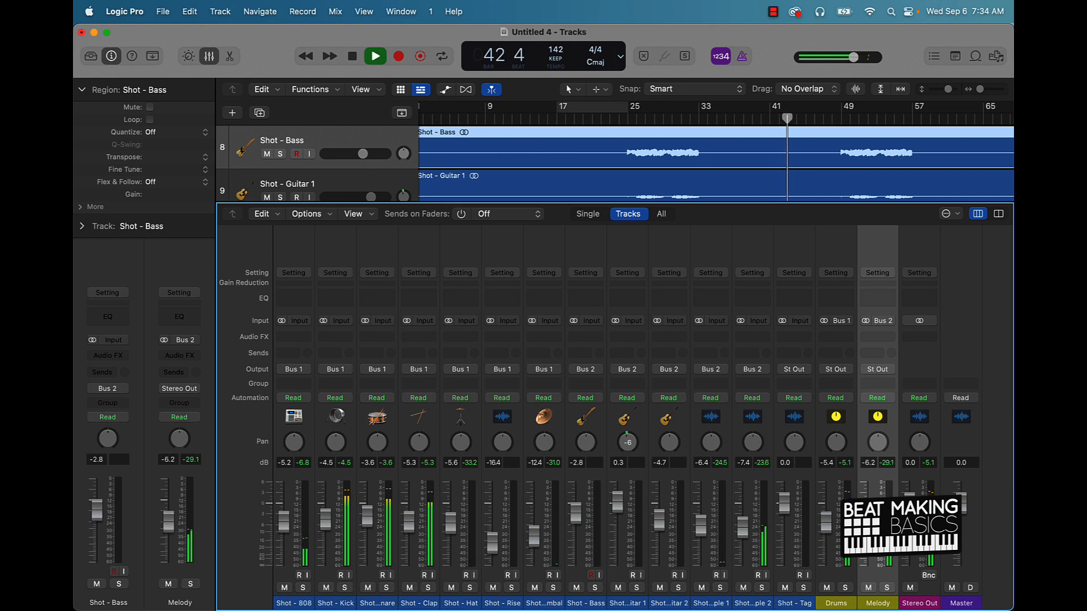
key(space)
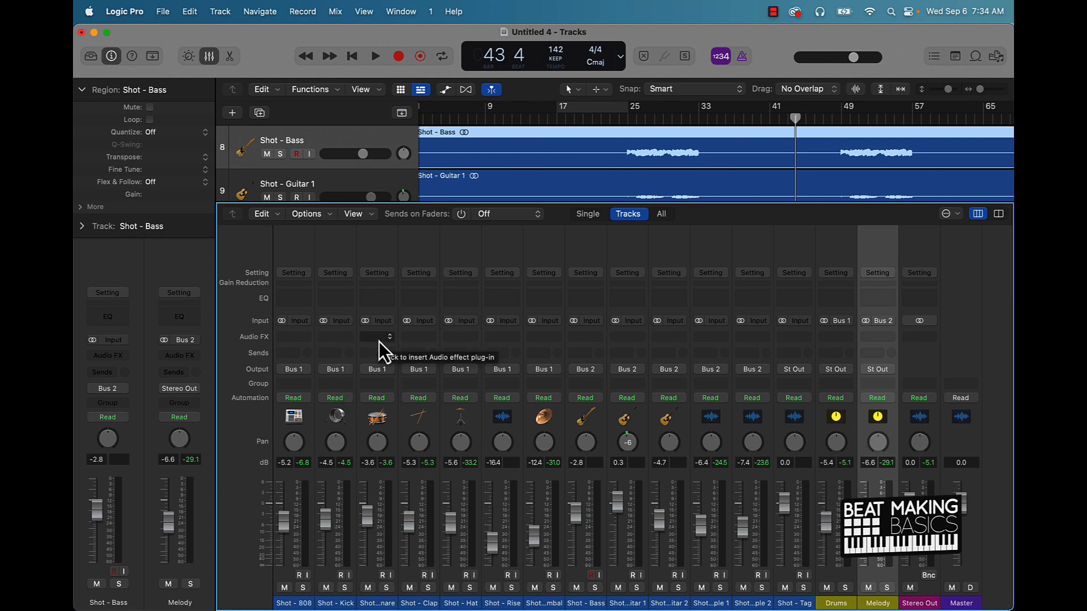
Insert a Channel EQ on the Snare channel and briefly play the cycle range starting at bar 17
click(377, 298)
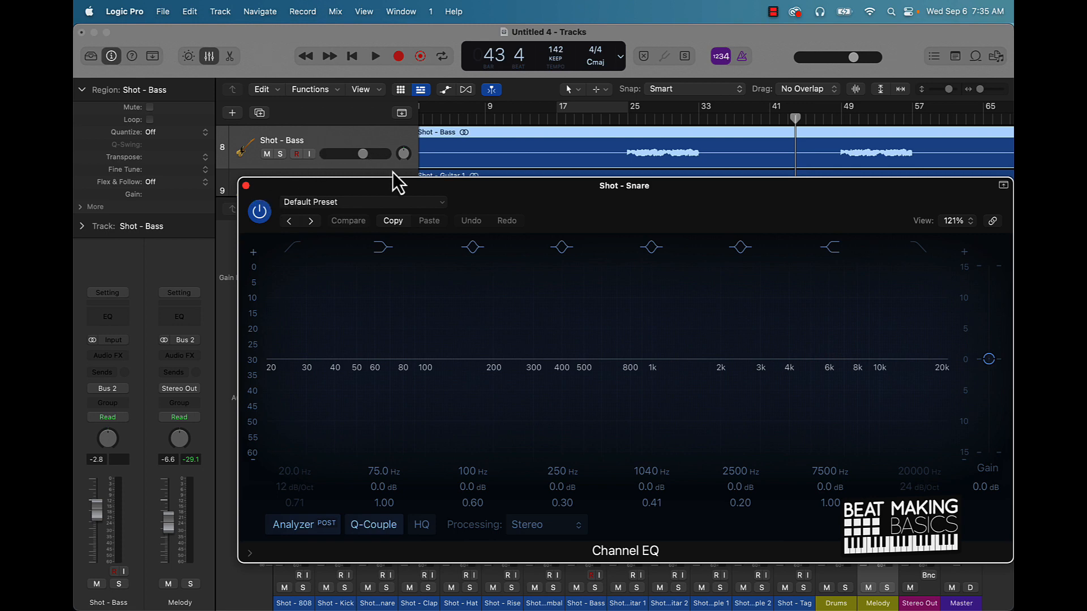
scroll(294, 154, down, 5)
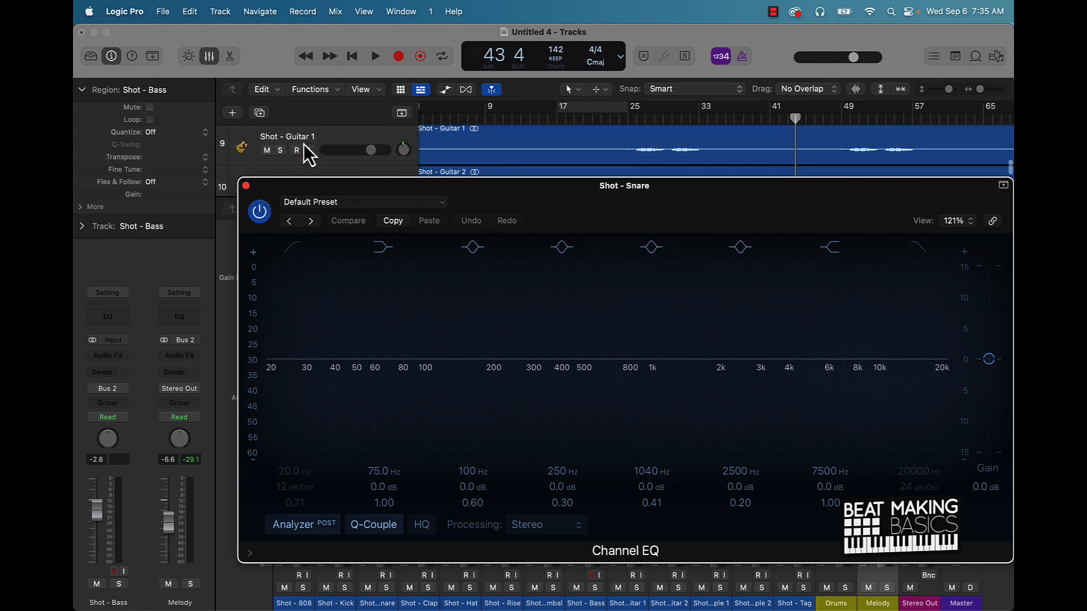
scroll(304, 150, down, 3)
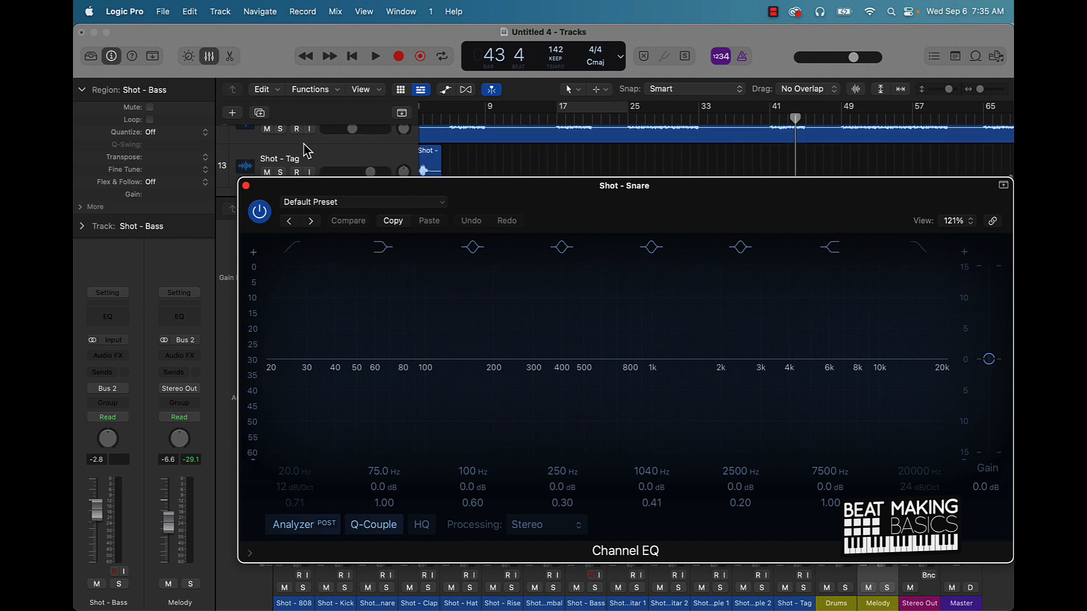
click(578, 107)
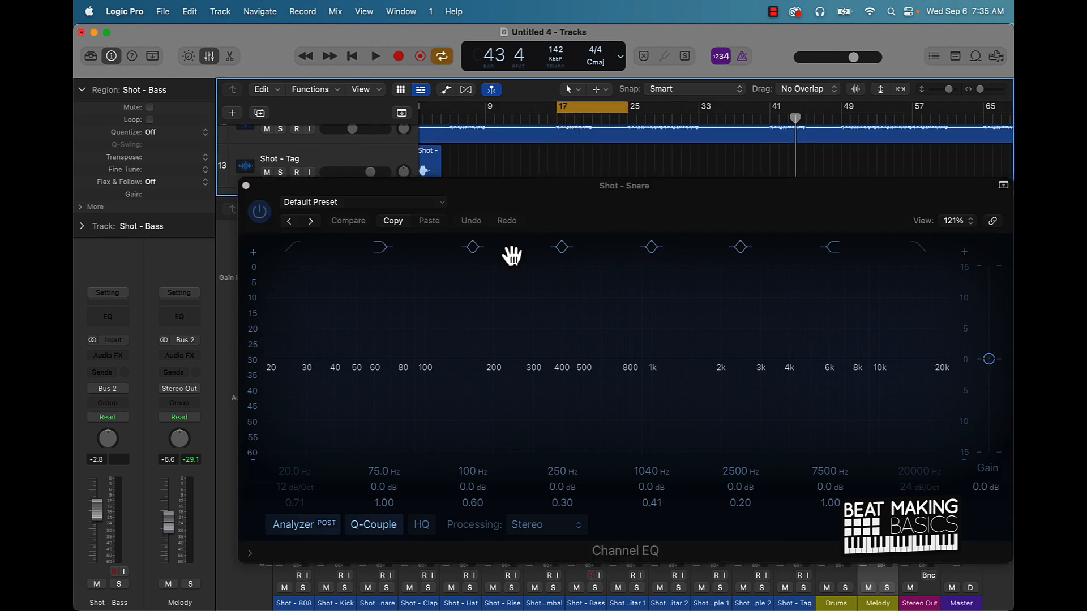
key(space)
key(space)
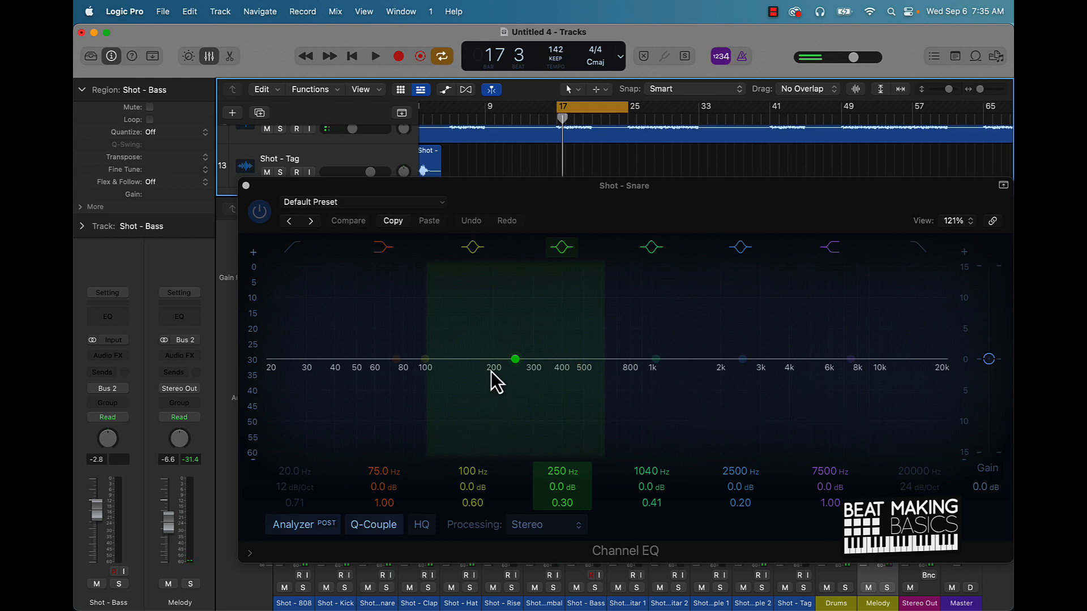
Enable the low cut filter in the Snare's Channel EQ at 167 Hz with a 48 dB/Oct slope and close the EQ
click(294, 247)
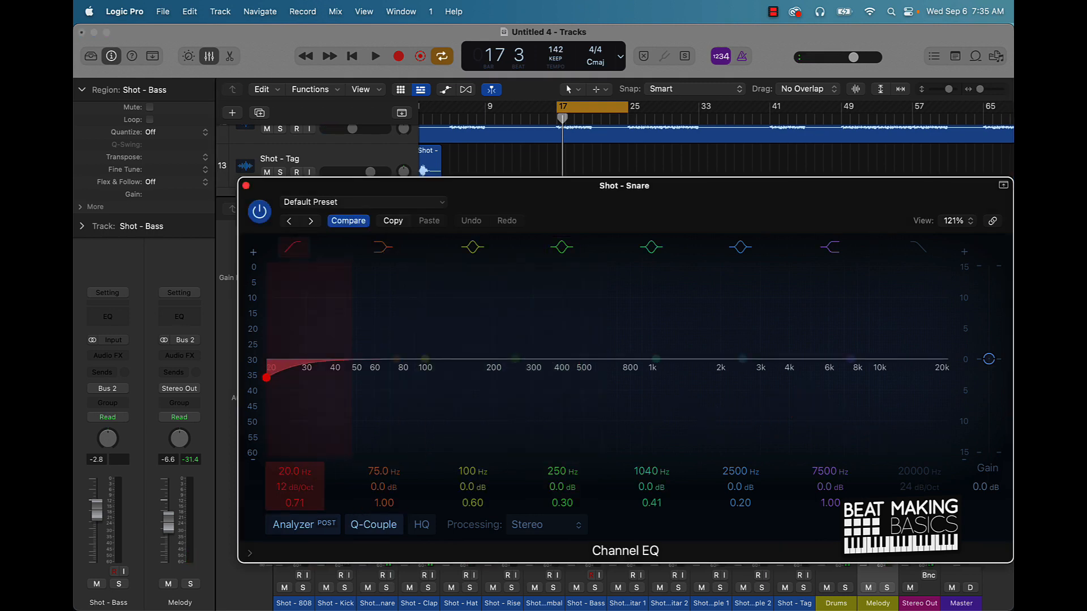
drag(311, 490, 287, 431)
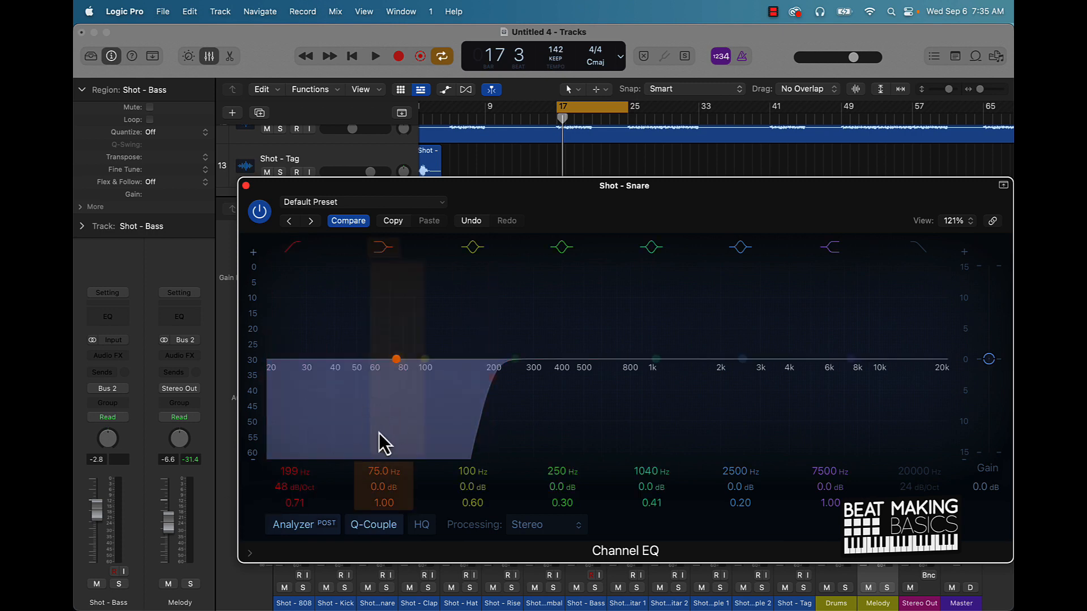
key(space)
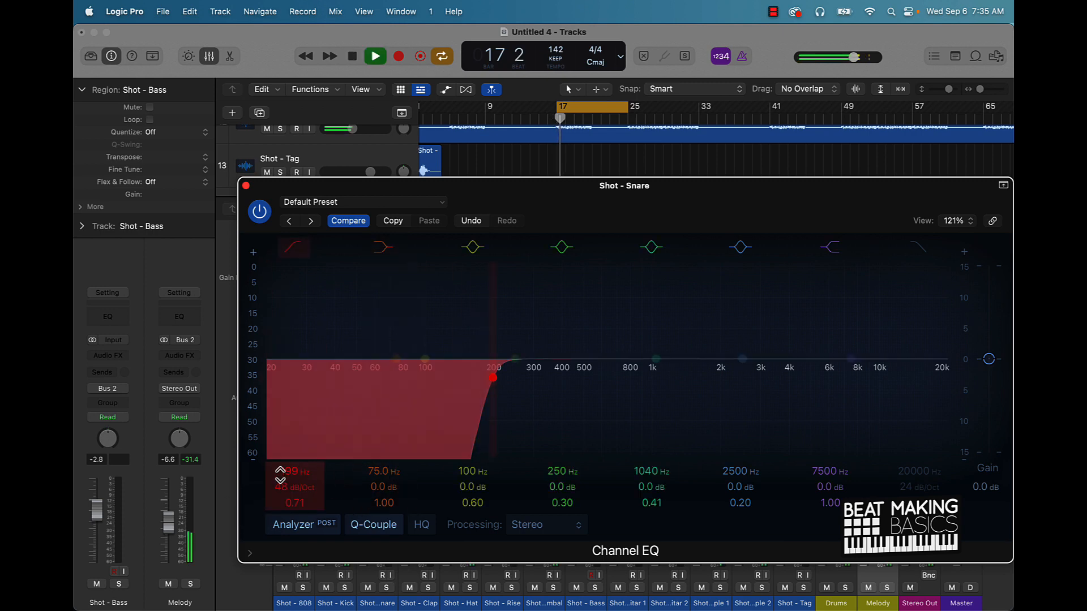
drag(281, 475, 282, 479)
key(space)
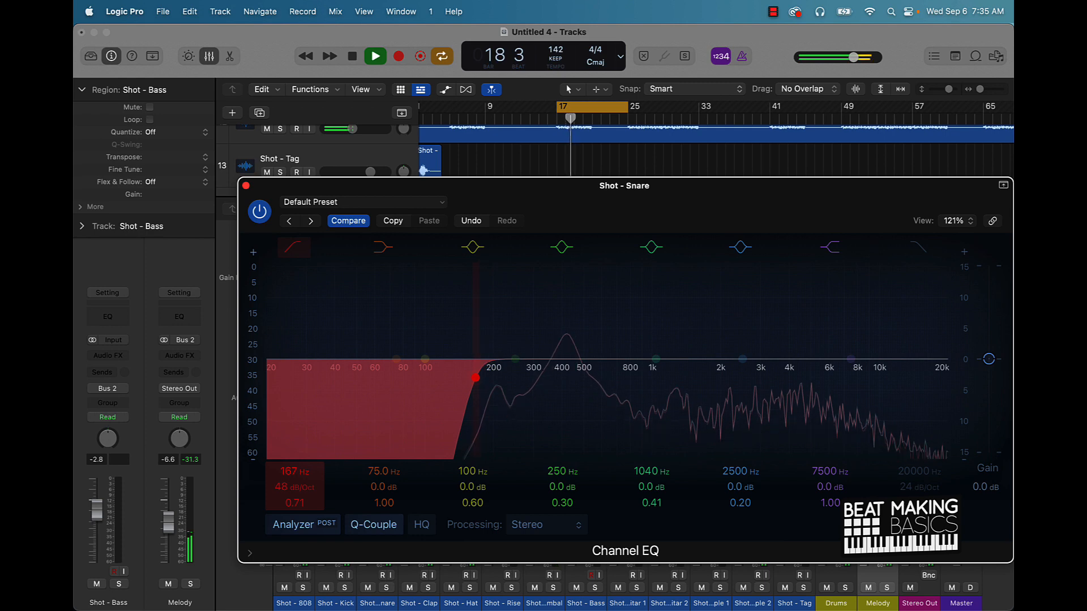
click(246, 186)
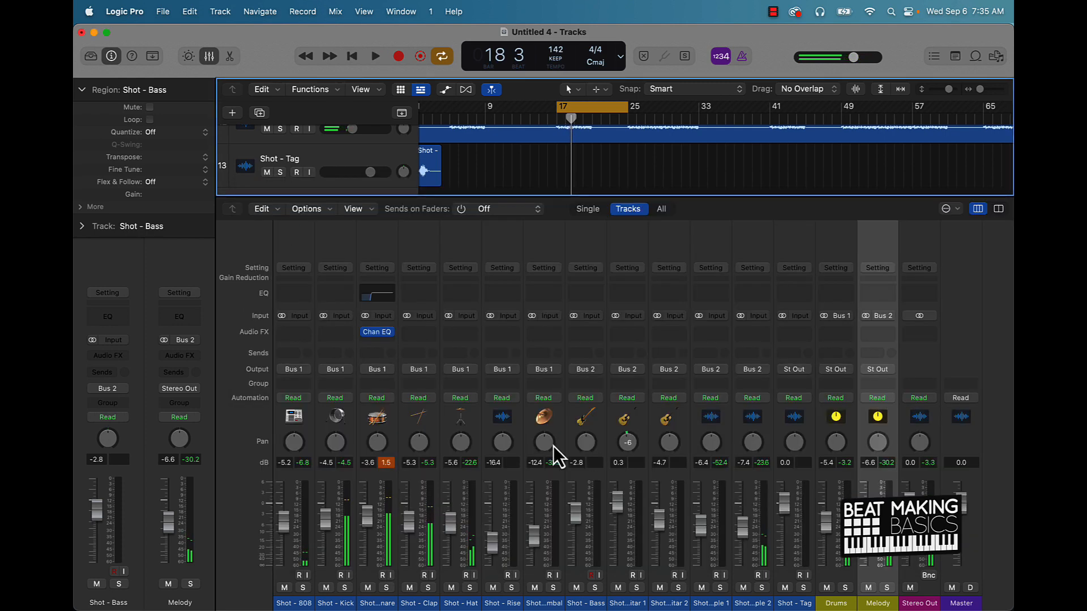
Add a Channel EQ to the Clap channel with a low cut at 328 Hz and a 48 dB/Oct slope
double_click(406, 294)
click(279, 247)
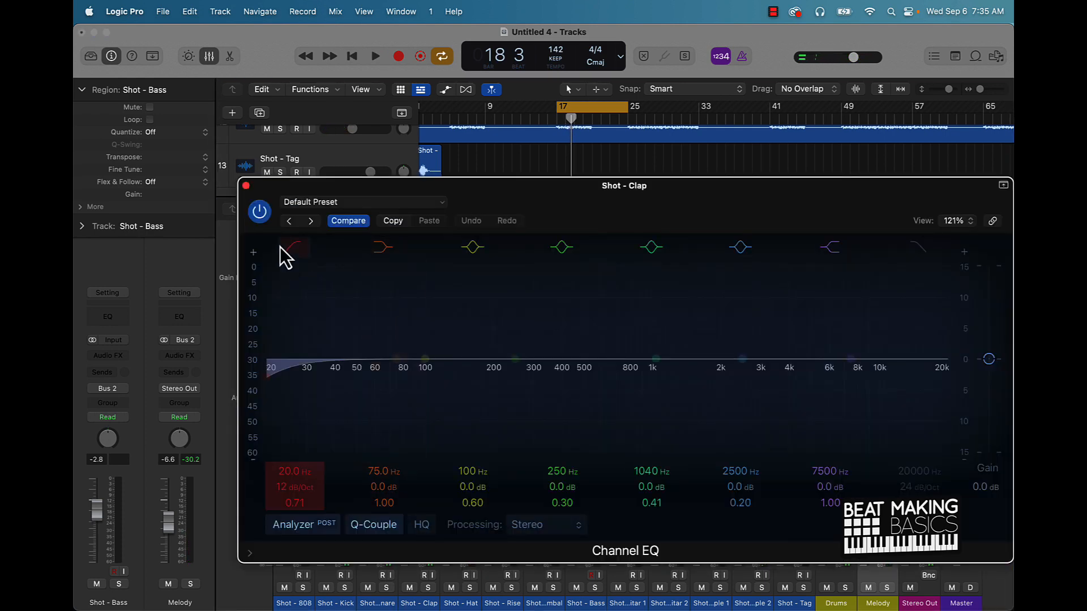
key(space)
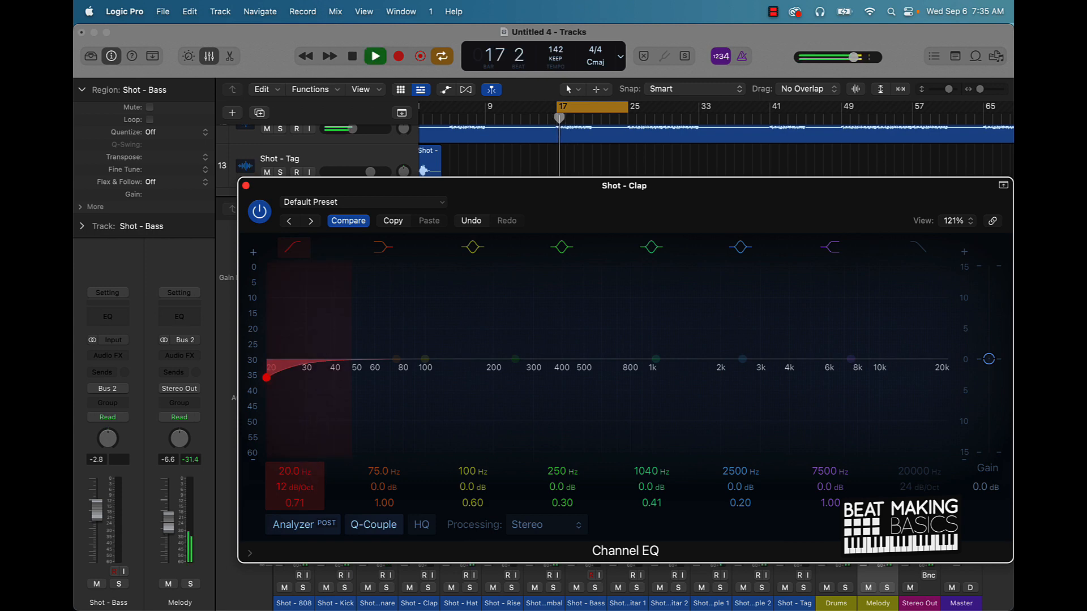
drag(307, 476, 292, 436)
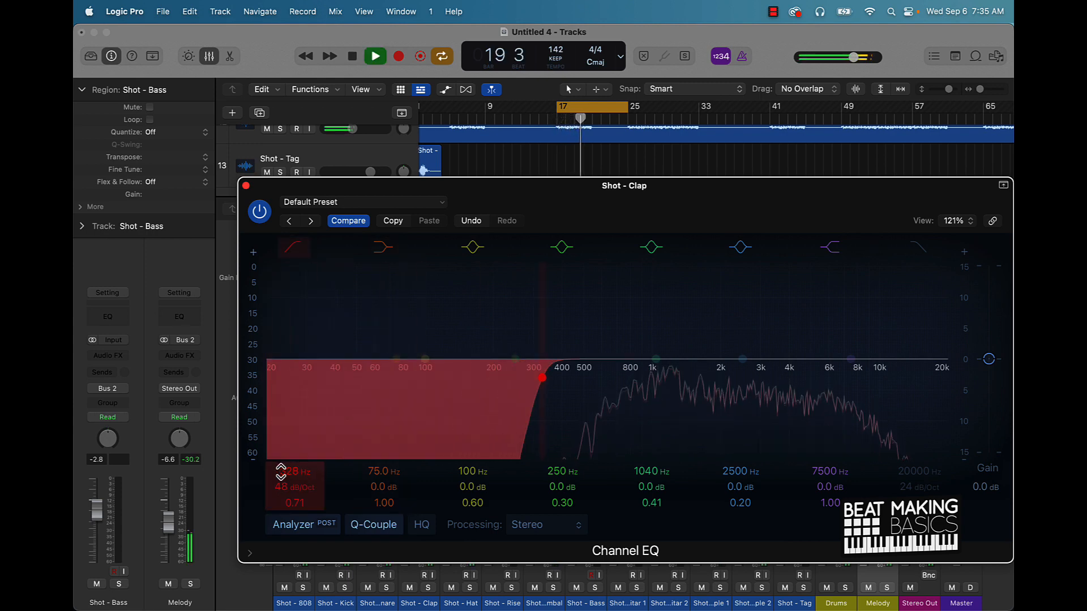
key(space)
click(246, 186)
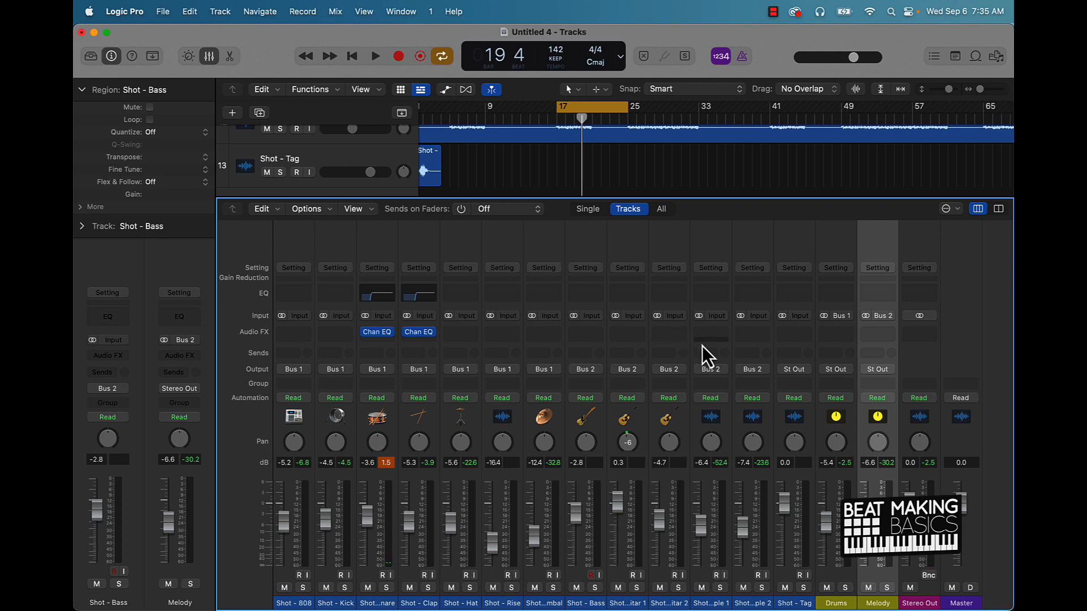
Insert a Channel EQ on Sample 1 and Sample 2 together and enable a 48 dB/Oct low cut on Sample 1
drag(740, 572, 673, 430)
click(710, 333)
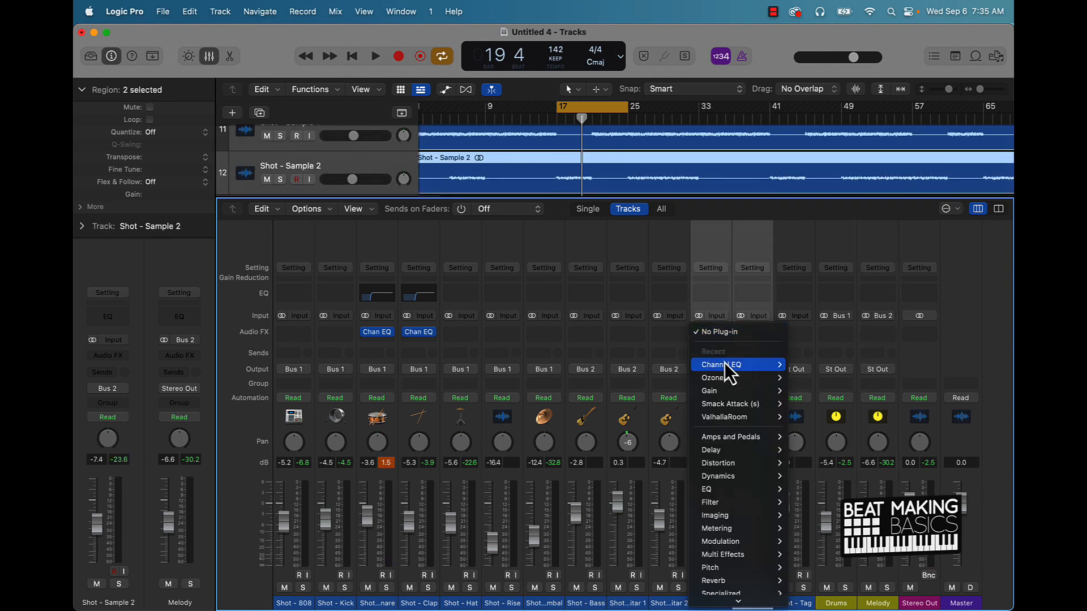
click(802, 365)
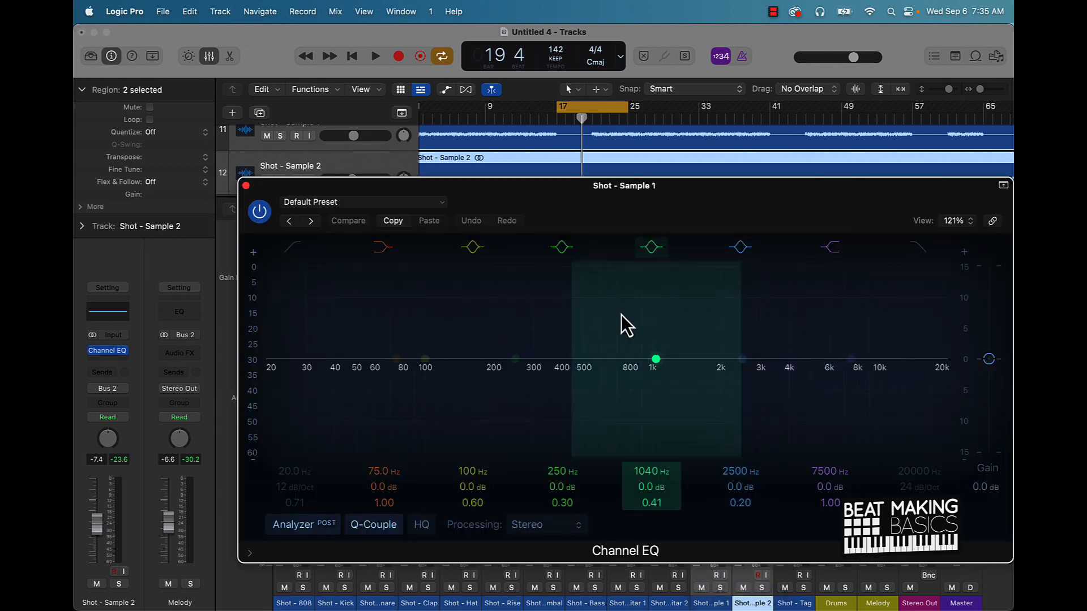
click(290, 248)
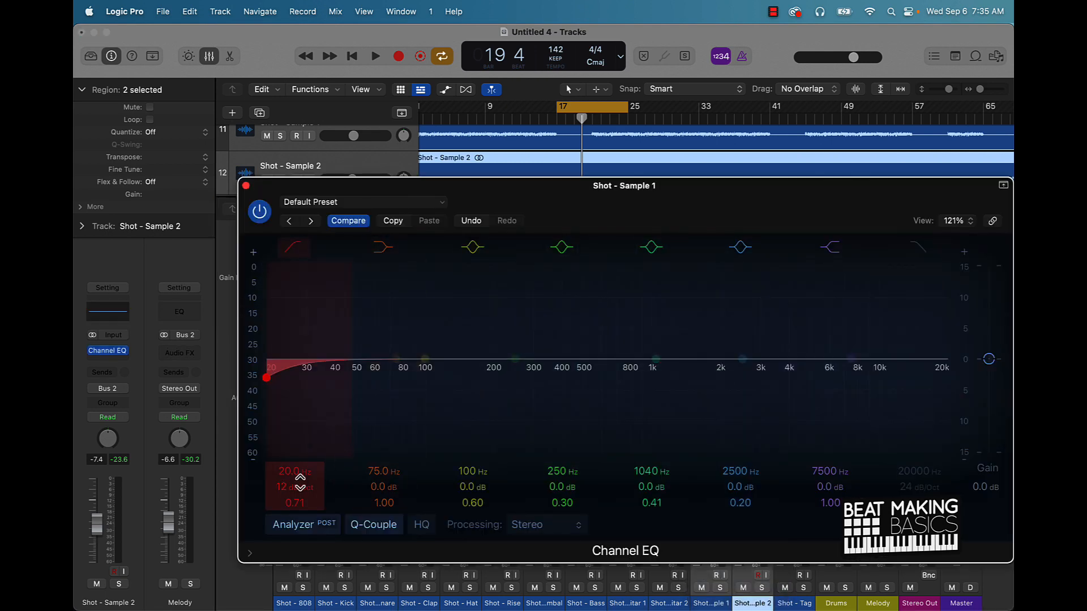
key(space)
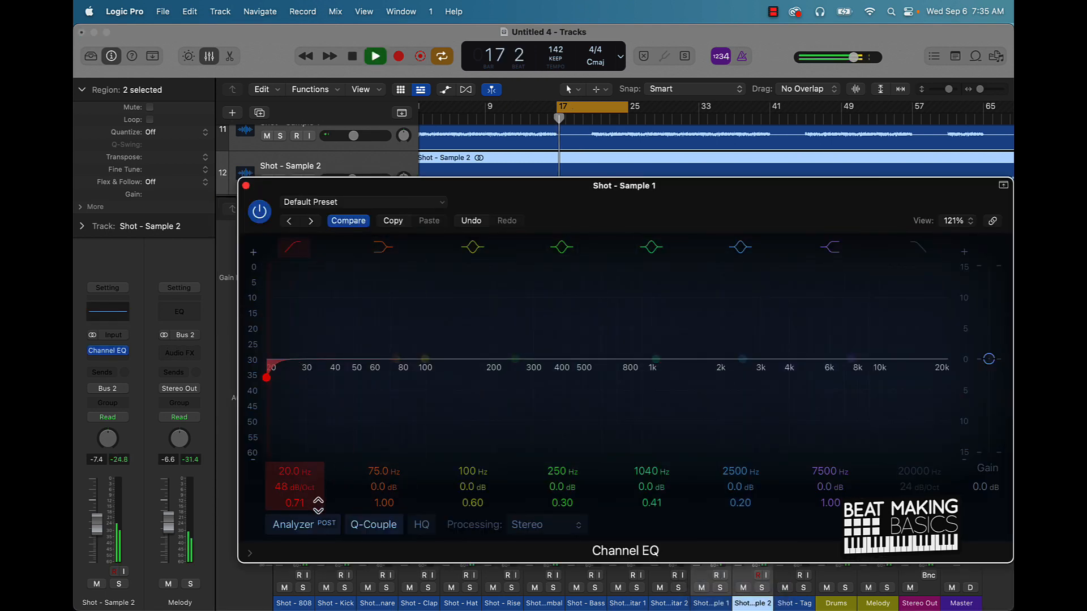
click(246, 186)
key(space)
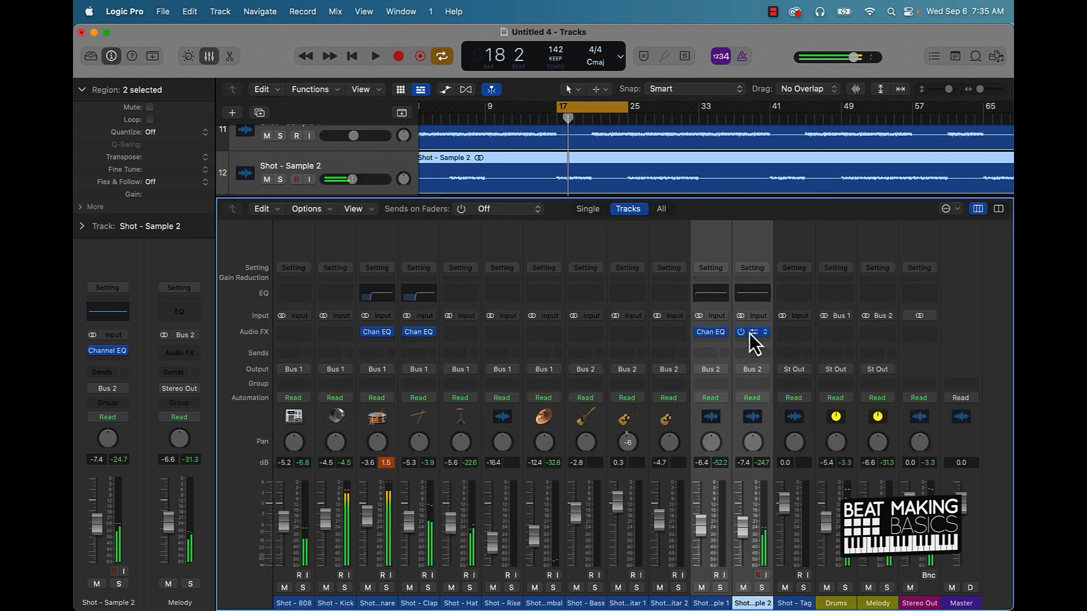
Enable the low cut in Sample 2's Channel EQ at 190 Hz with a 48 dB/Oct slope and close the EQ
click(749, 333)
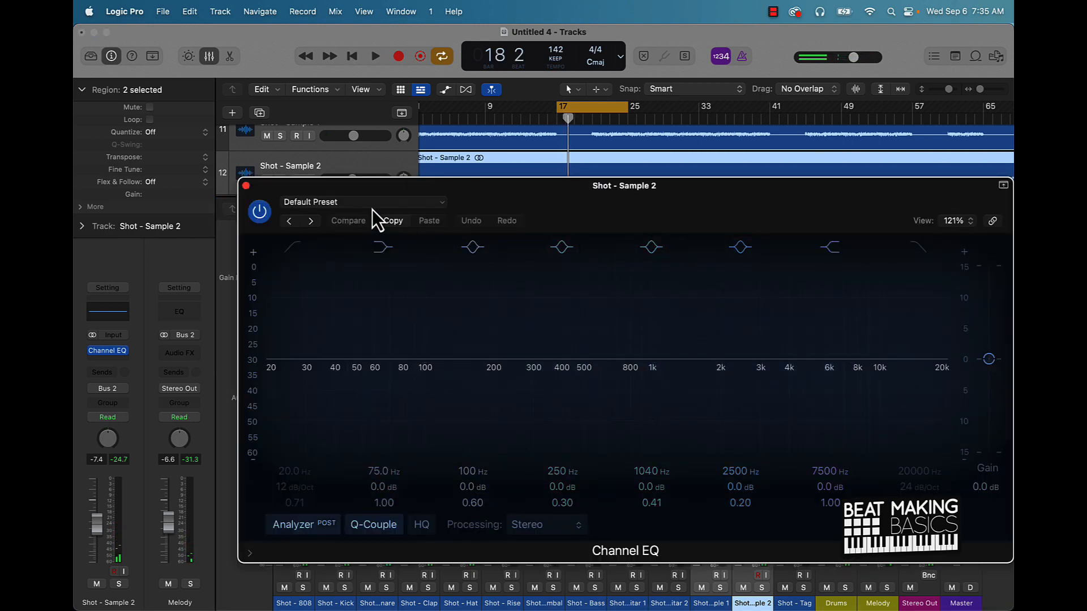
key(space)
click(298, 249)
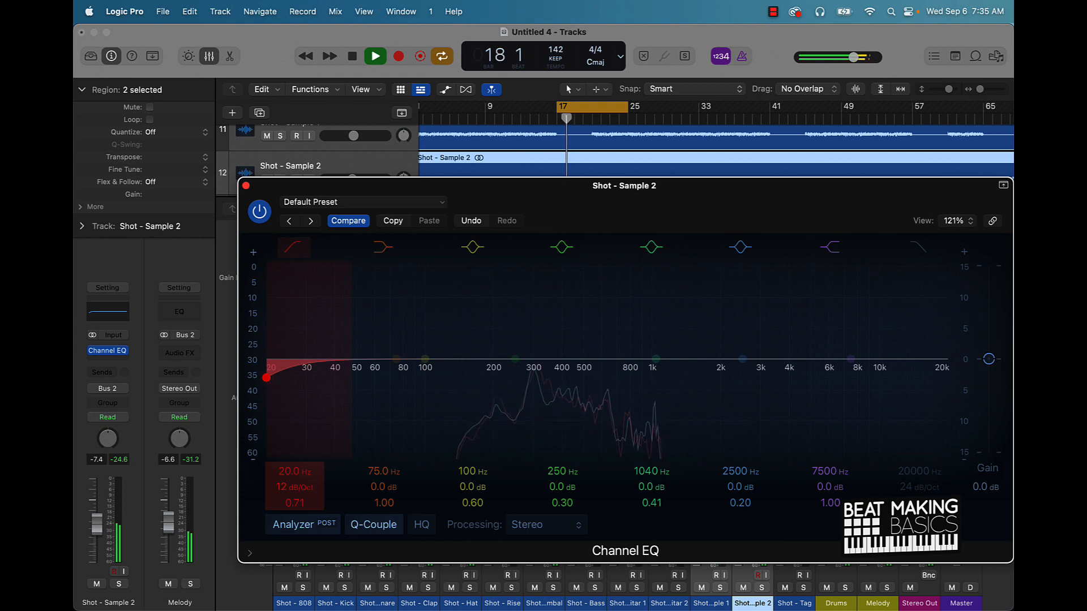
drag(289, 487, 275, 438)
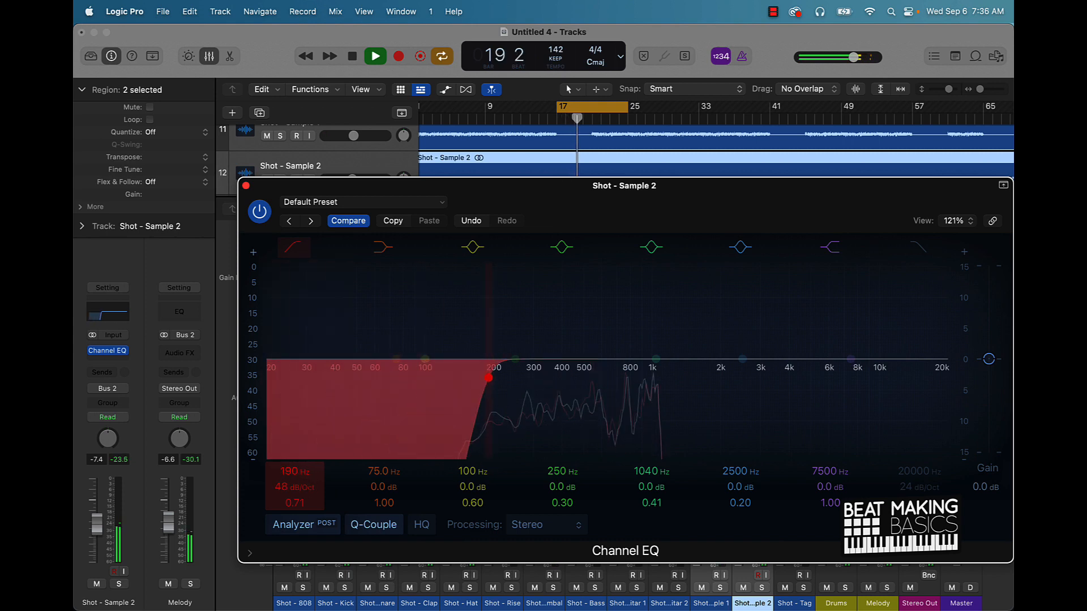
key(space)
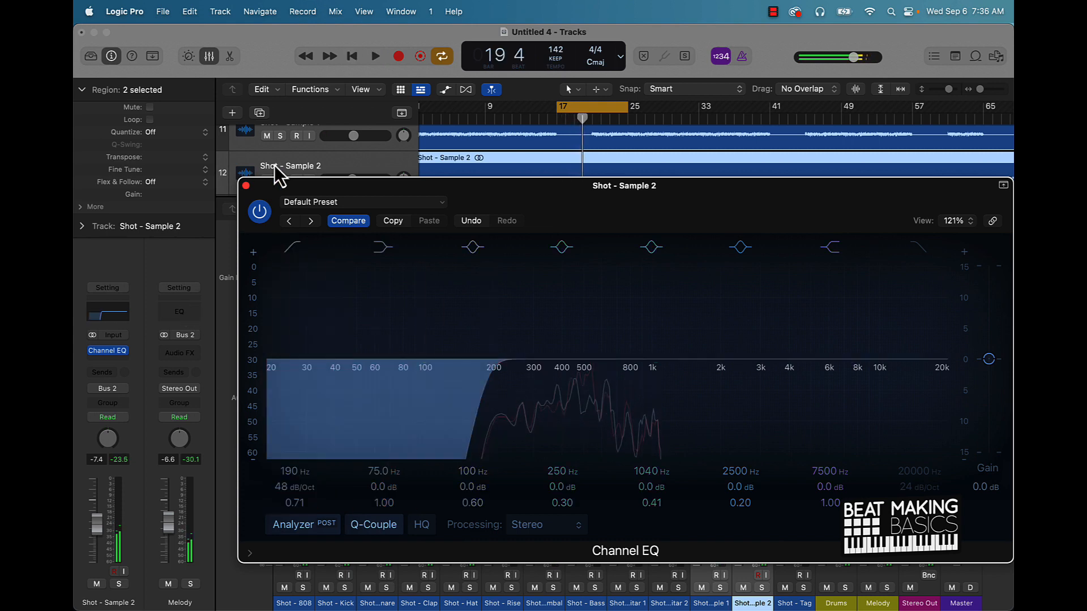
click(245, 186)
Move the cycle range to start at bar 21, play it and set Sample 1's low cut frequency to 222 Hz
drag(581, 112, 615, 108)
key(space)
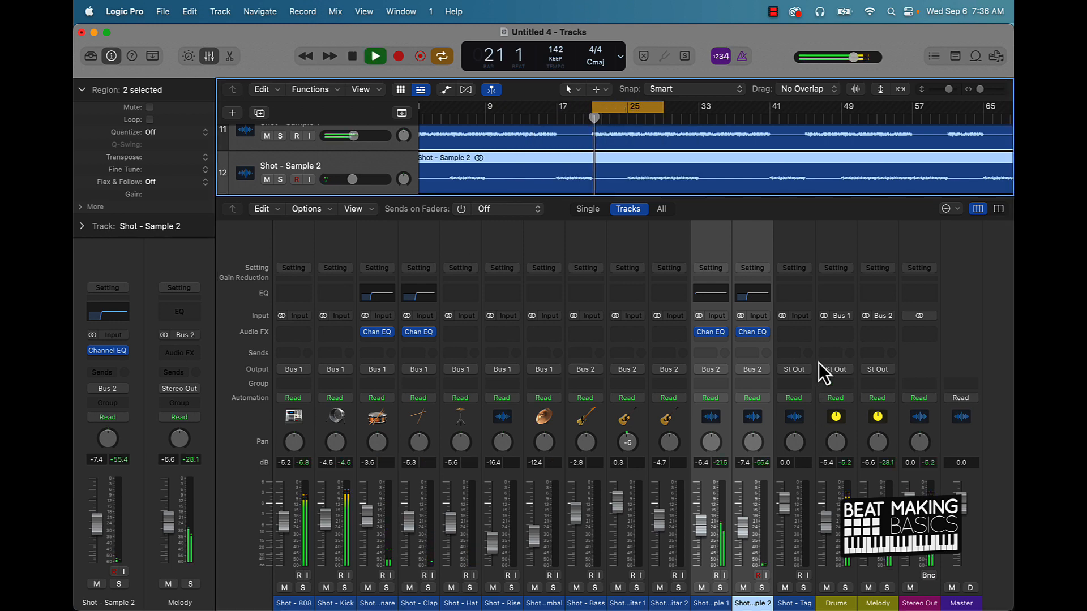
click(711, 333)
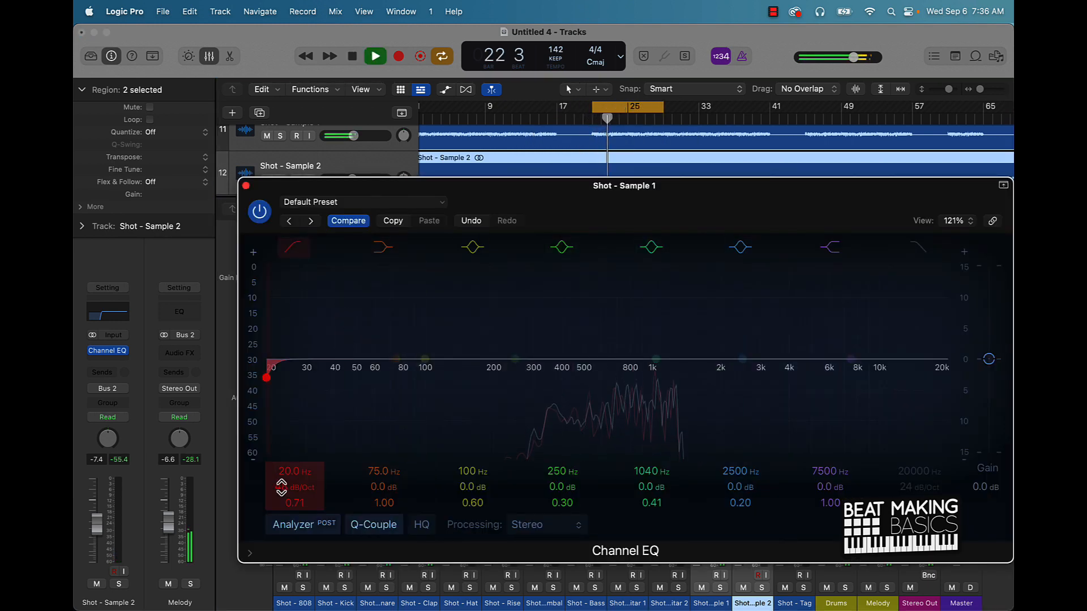
drag(293, 474, 294, 414)
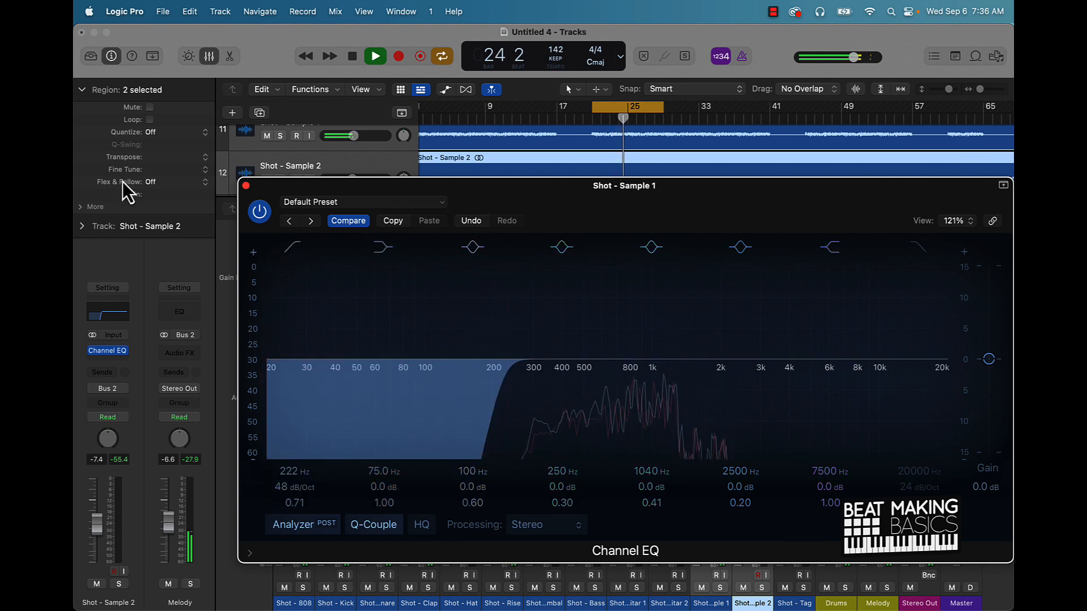
Insert a Channel EQ on the Guitar 1 channel and set its low cut to 171 Hz with a 48 dB/Oct slope
click(246, 186)
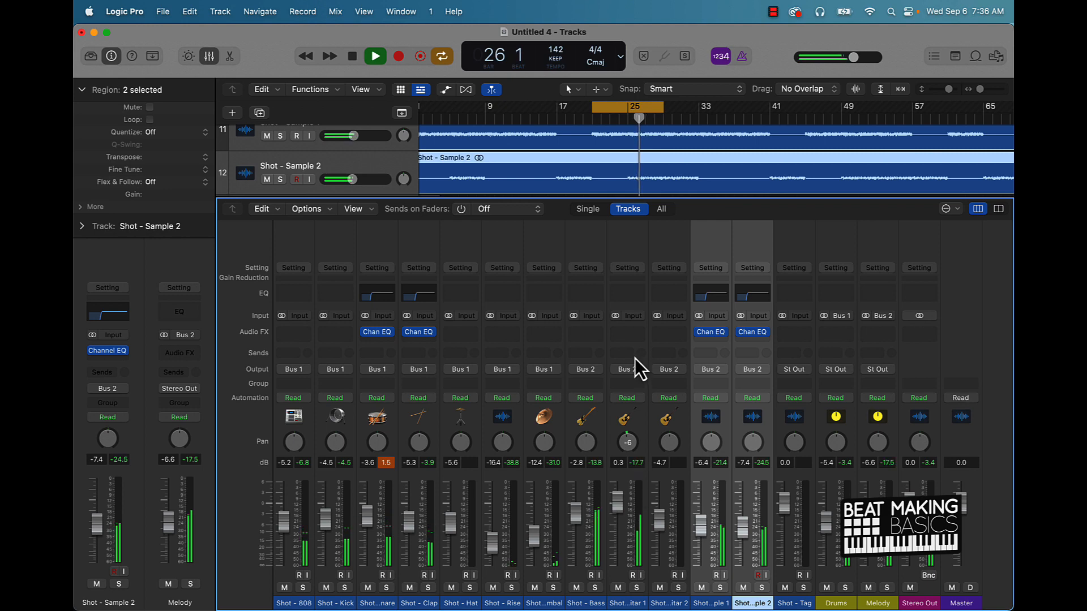
click(629, 333)
click(645, 369)
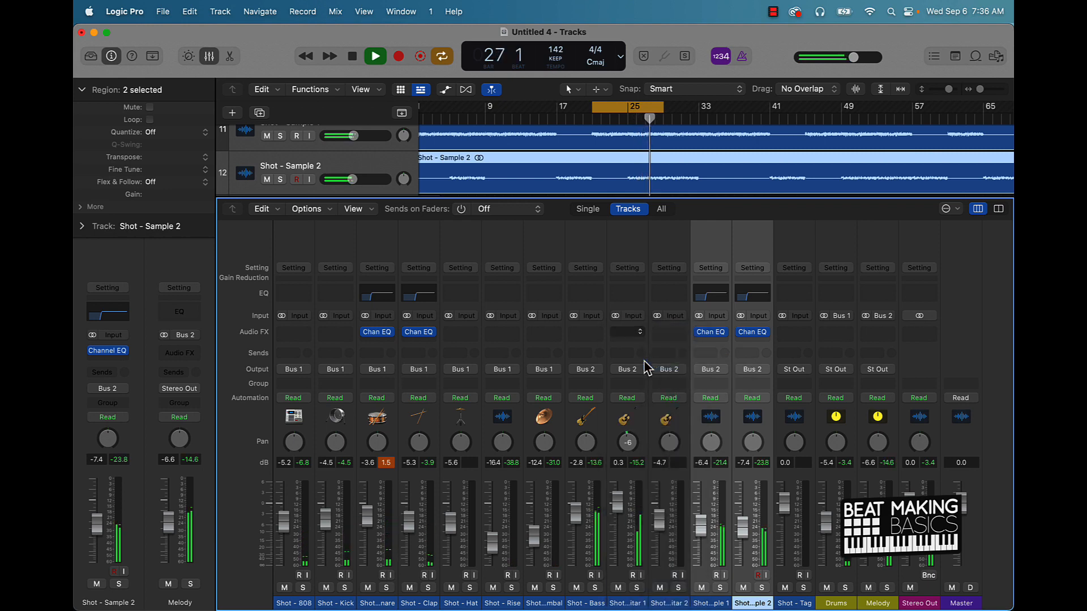
click(293, 248)
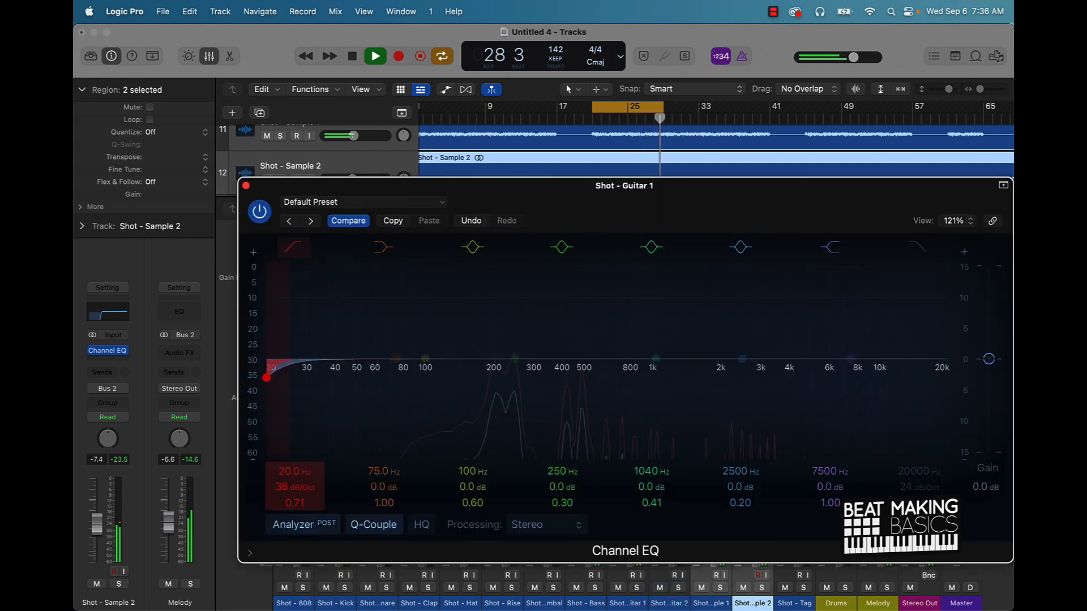
drag(304, 480, 304, 471)
drag(269, 377, 479, 378)
key(space)
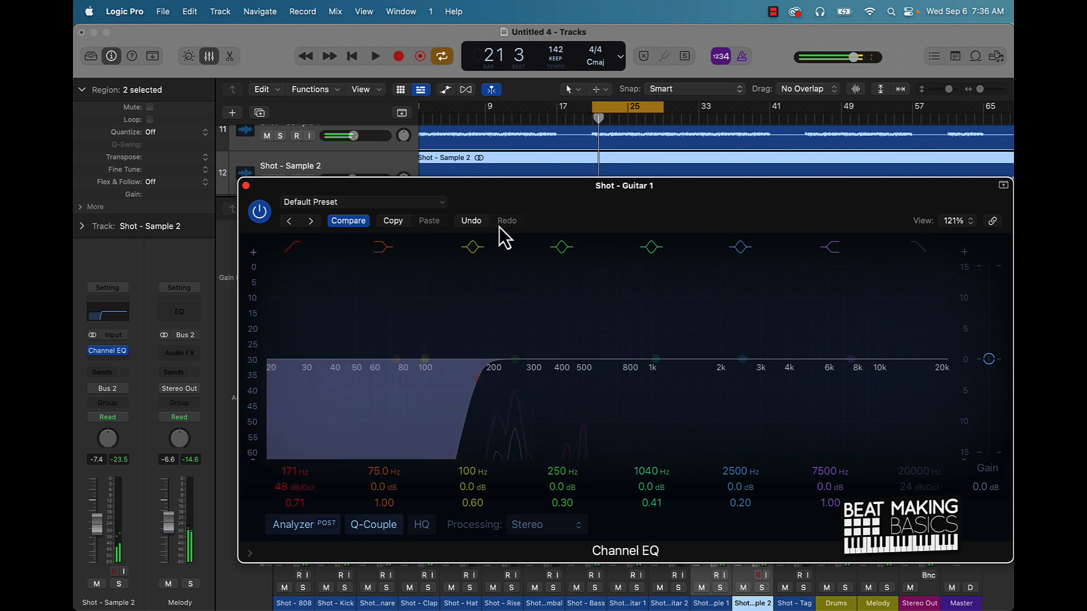
Move the cycle range to start at bar 27, play it, and copy Guitar 1's Channel EQ onto Guitar 2
drag(636, 116, 680, 105)
key(space)
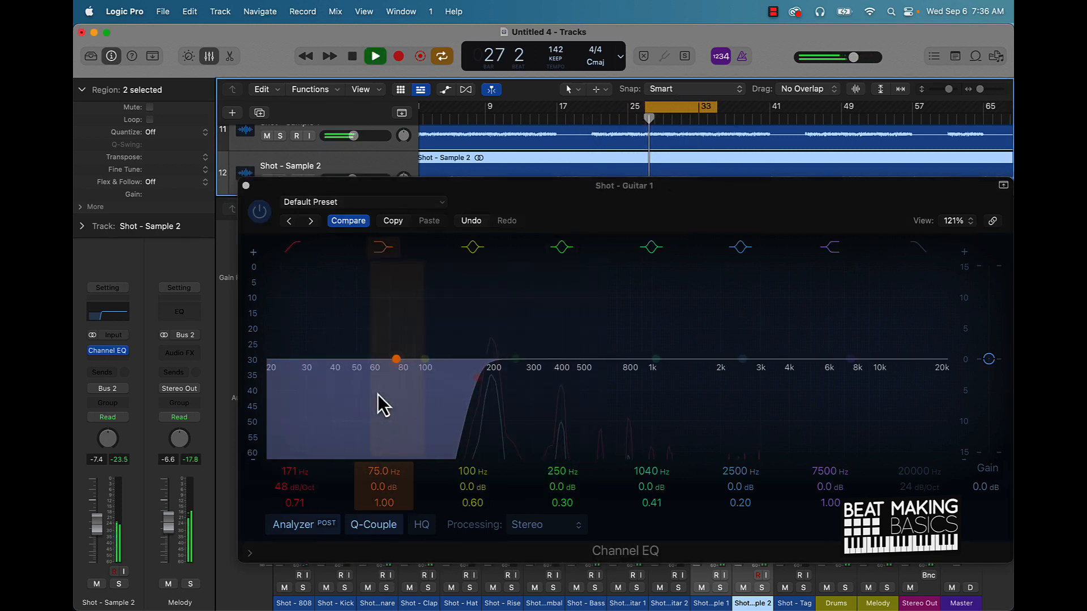
click(250, 187)
click(246, 186)
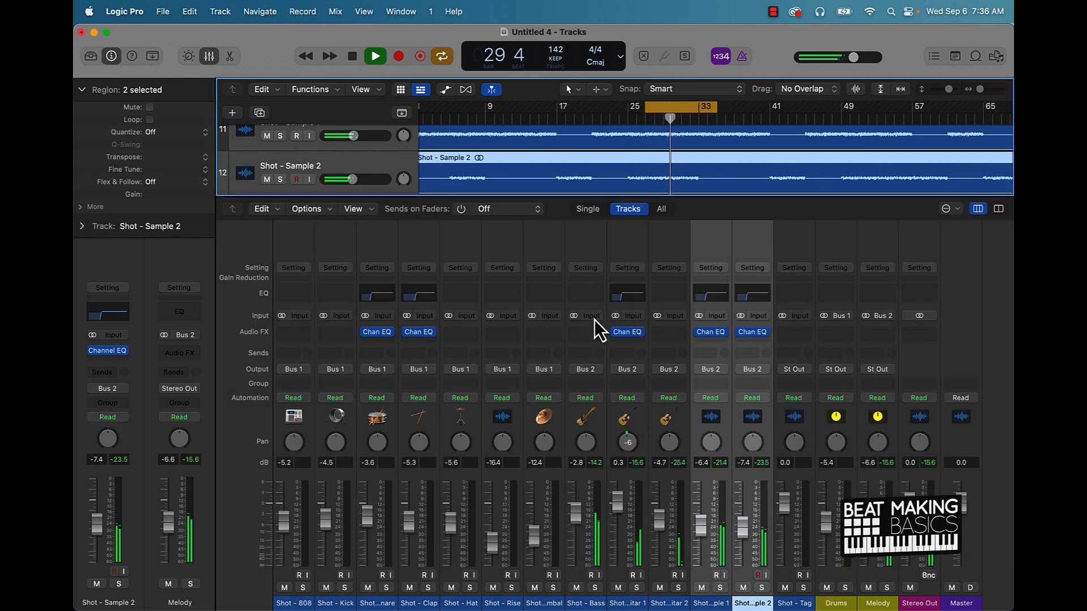
drag(633, 338, 660, 340)
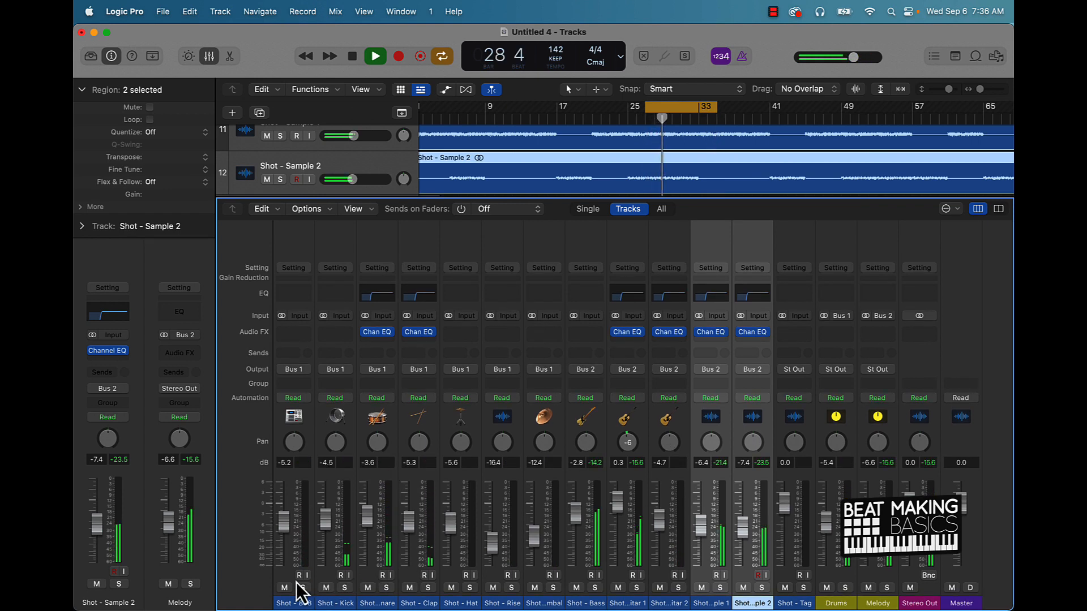
Lower the faders of all channels from 808 through Sample 2 together, bringing the 808 to -7.0 dB
drag(292, 580, 758, 573)
drag(745, 523, 745, 527)
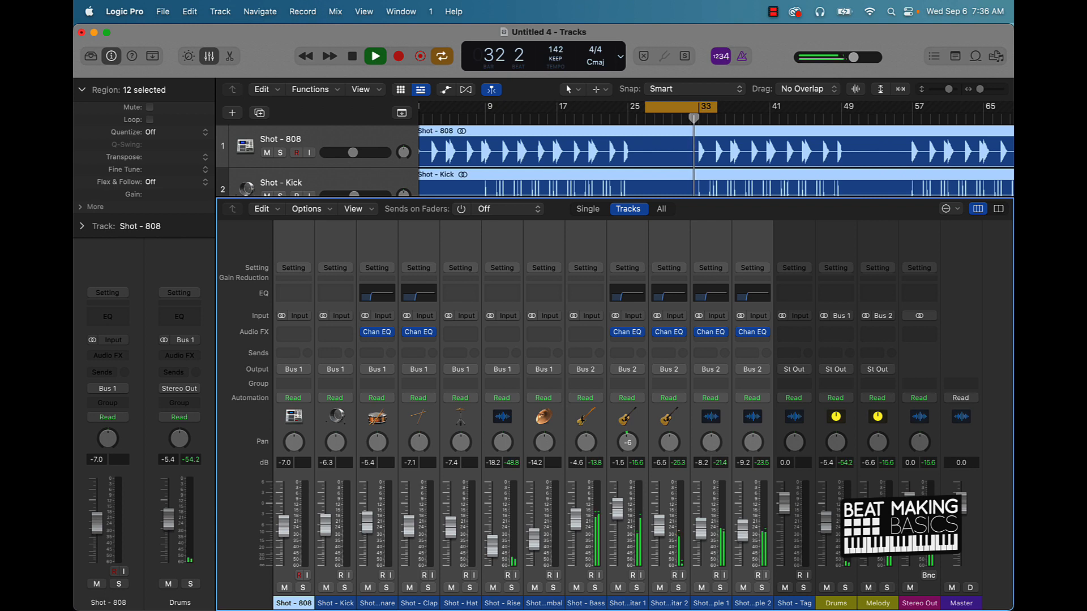
Set the Snare channel's level to -6.2 dB, then turn off the cycle range and stop playback
click(360, 577)
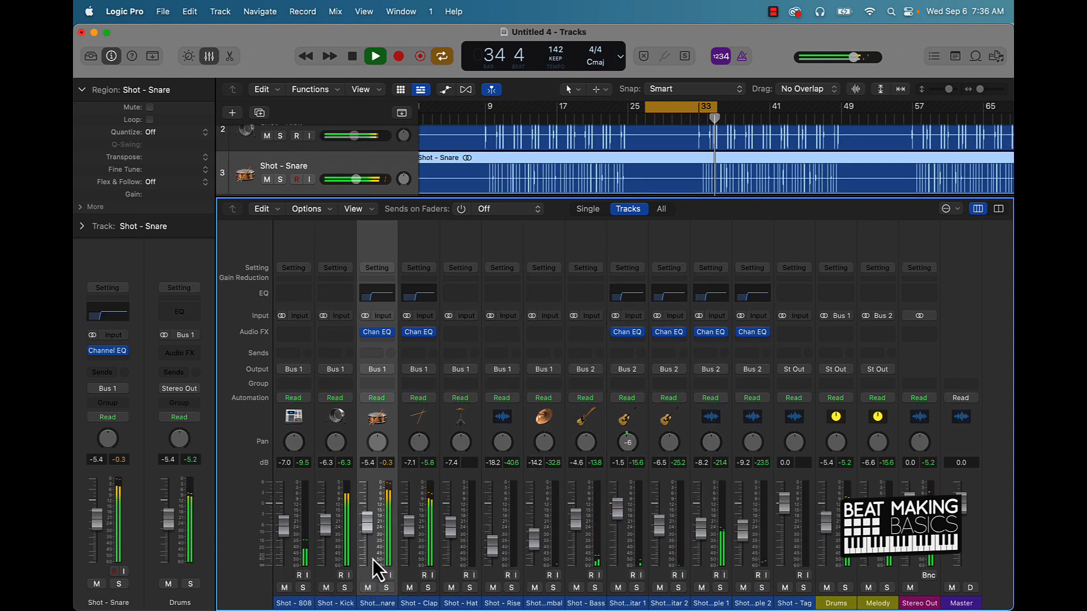
drag(362, 526, 363, 528)
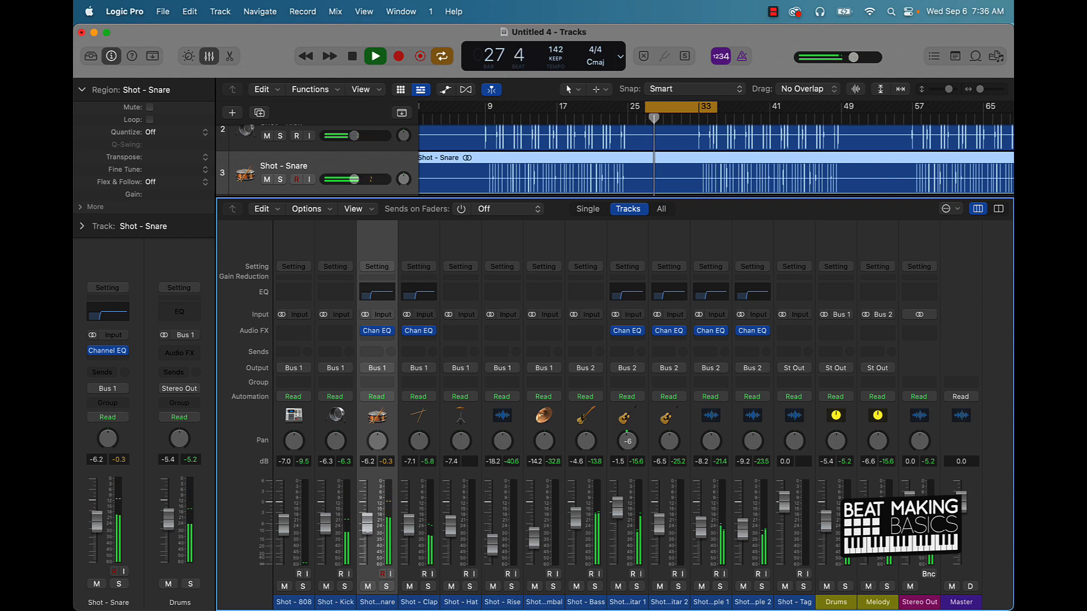
click(680, 106)
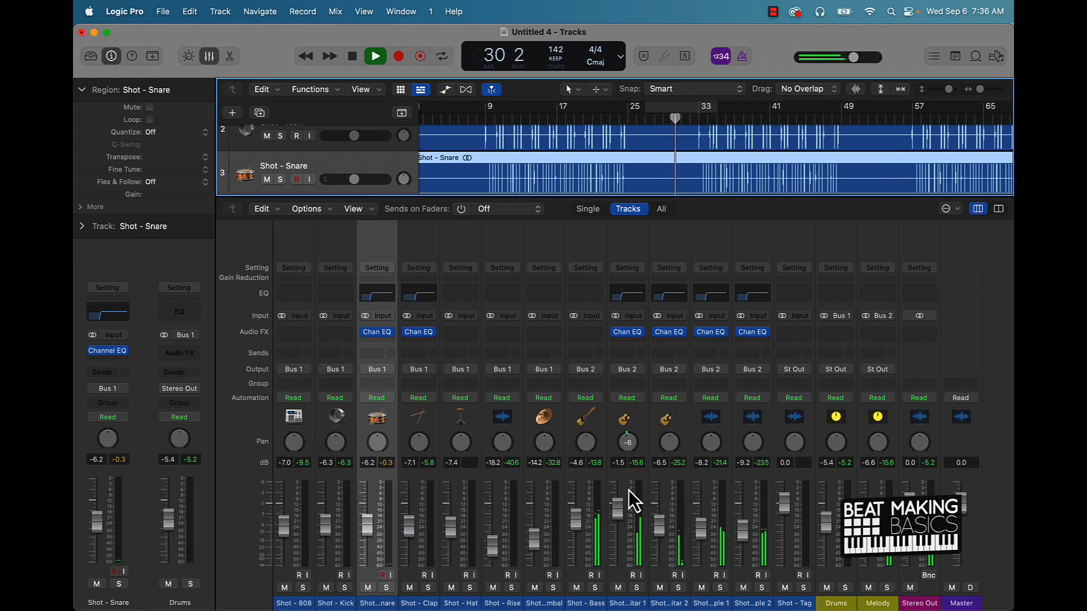
key(space)
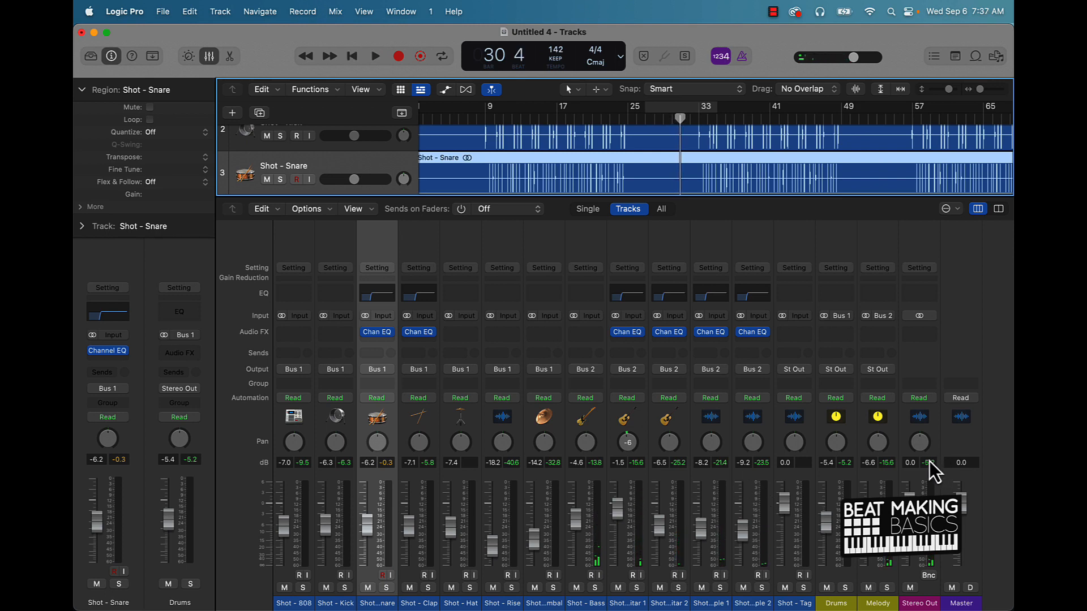
Pan the Hat channel to -7 and add a Channel EQ to it with a 48 dB/Oct low cut
drag(463, 445, 464, 453)
click(457, 292)
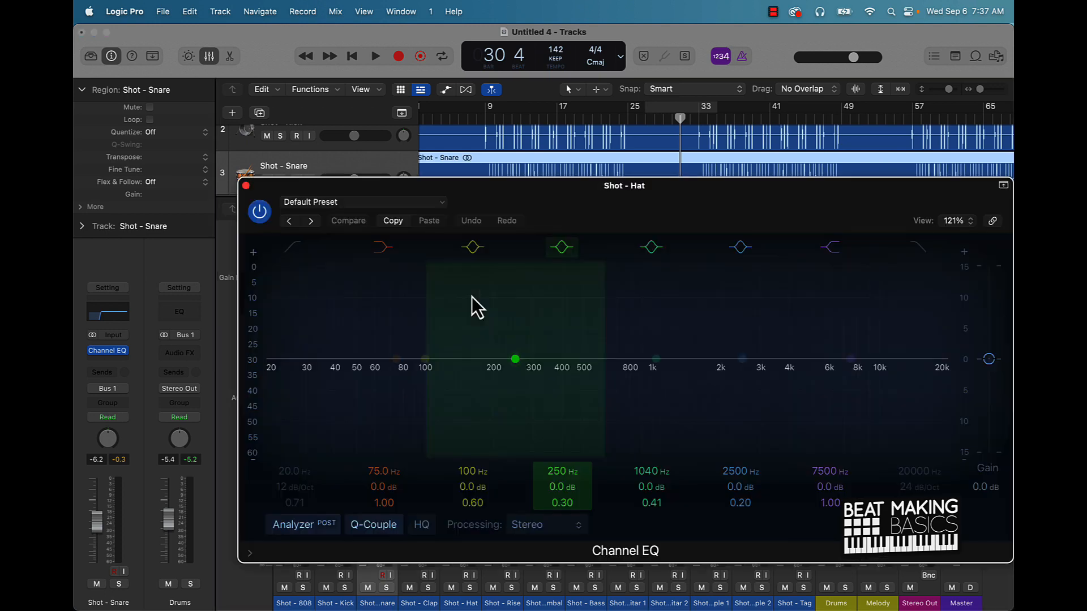
click(284, 247)
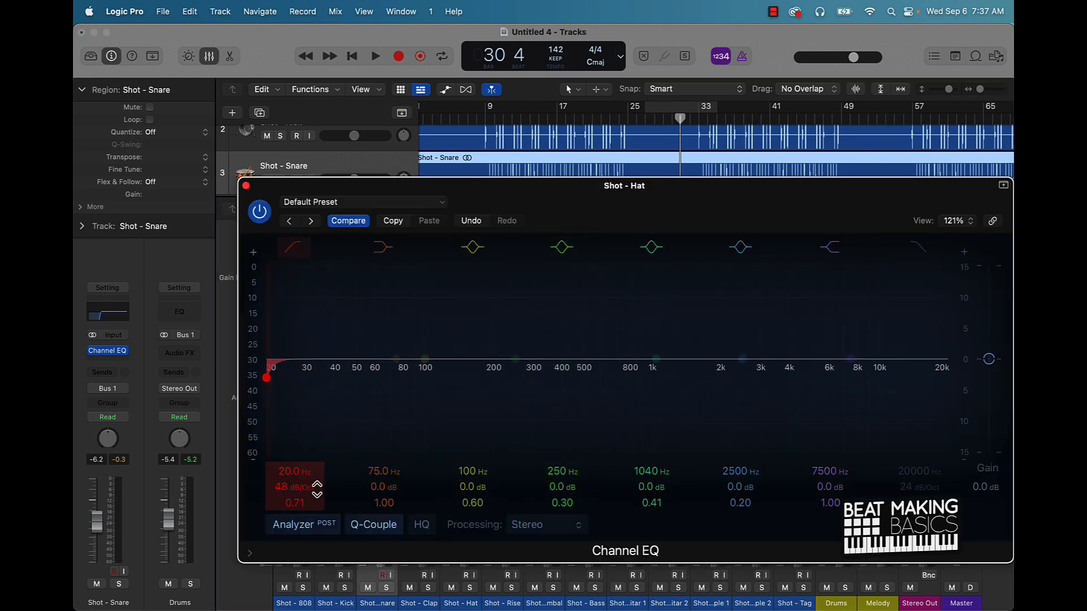
drag(290, 477, 290, 455)
click(246, 187)
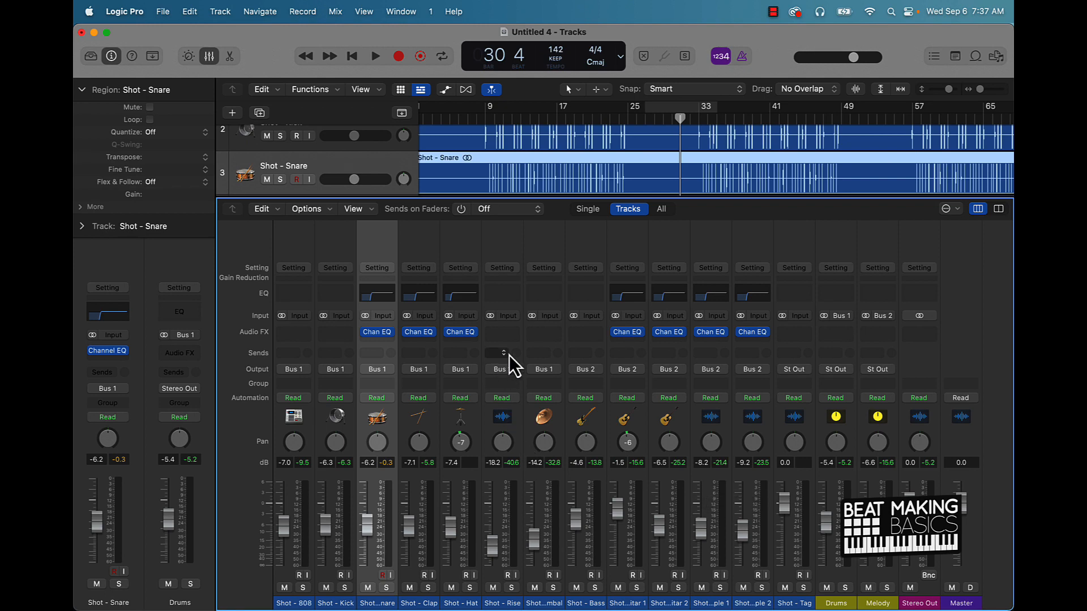
Play the song from bar 1, and with the mixer hidden, lower the Tag track's volume
key(space)
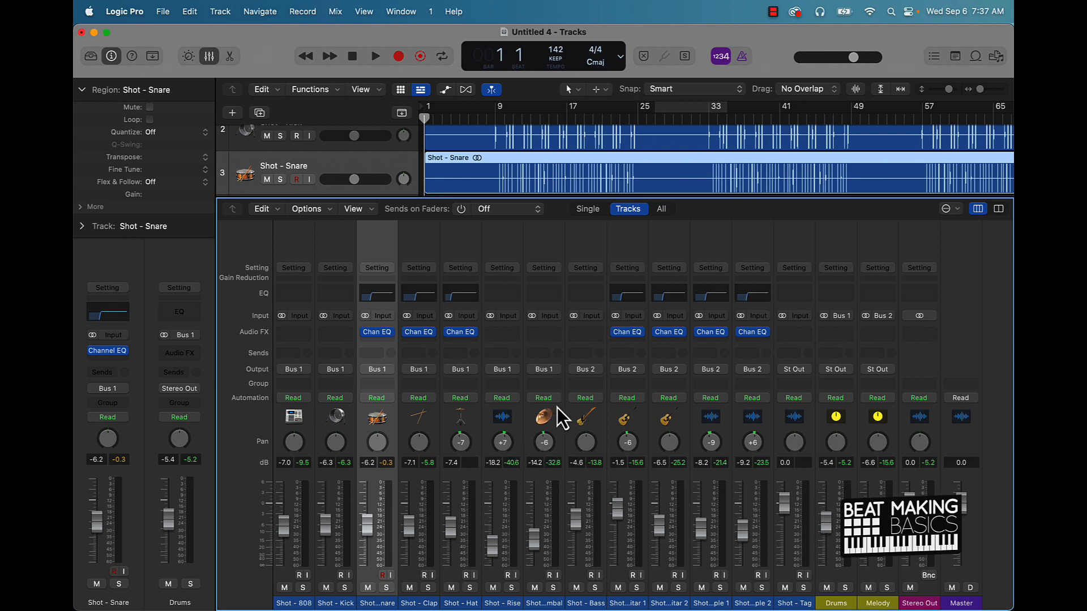
key(space)
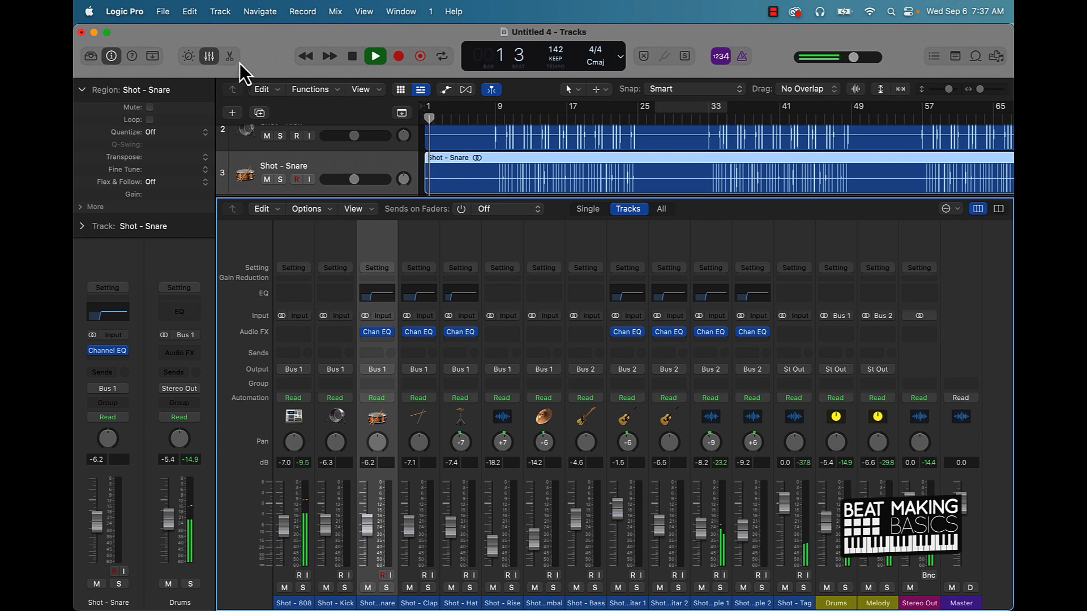
click(200, 59)
scroll(310, 518, down, 3)
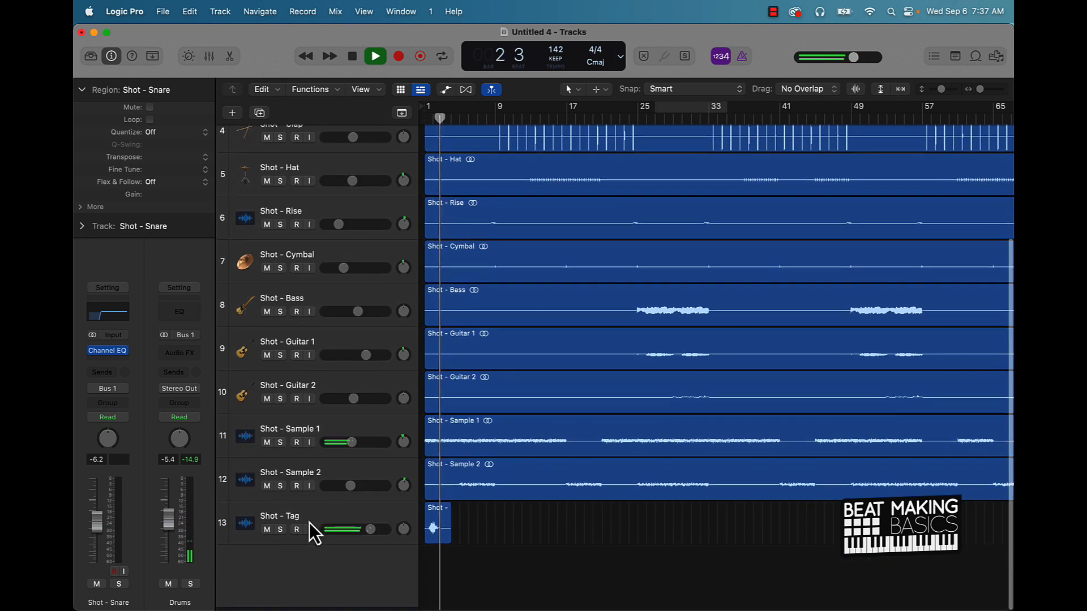
drag(358, 539, 343, 538)
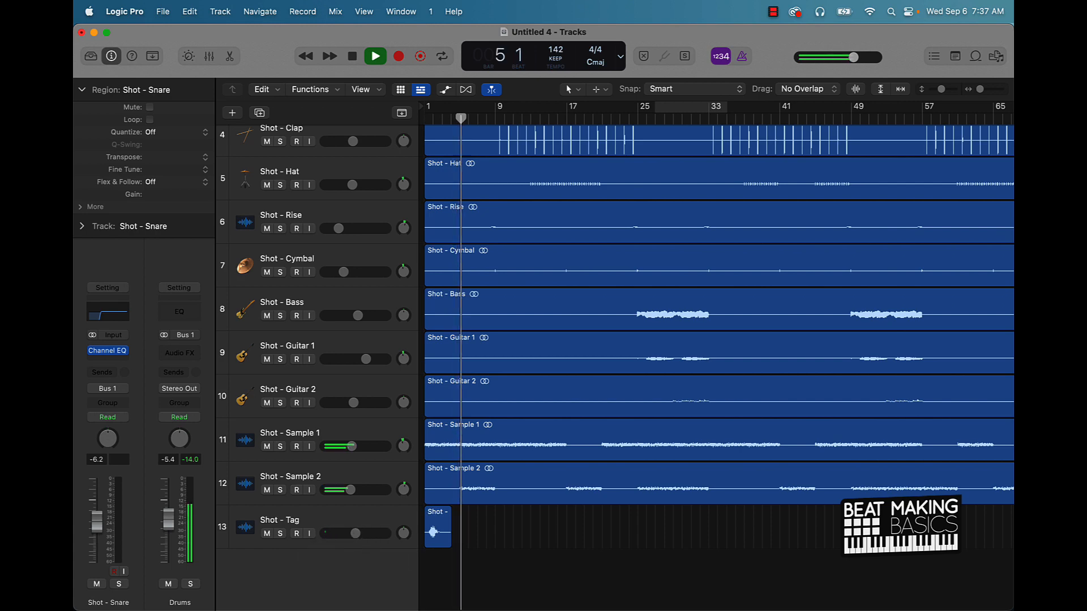
click(594, 539)
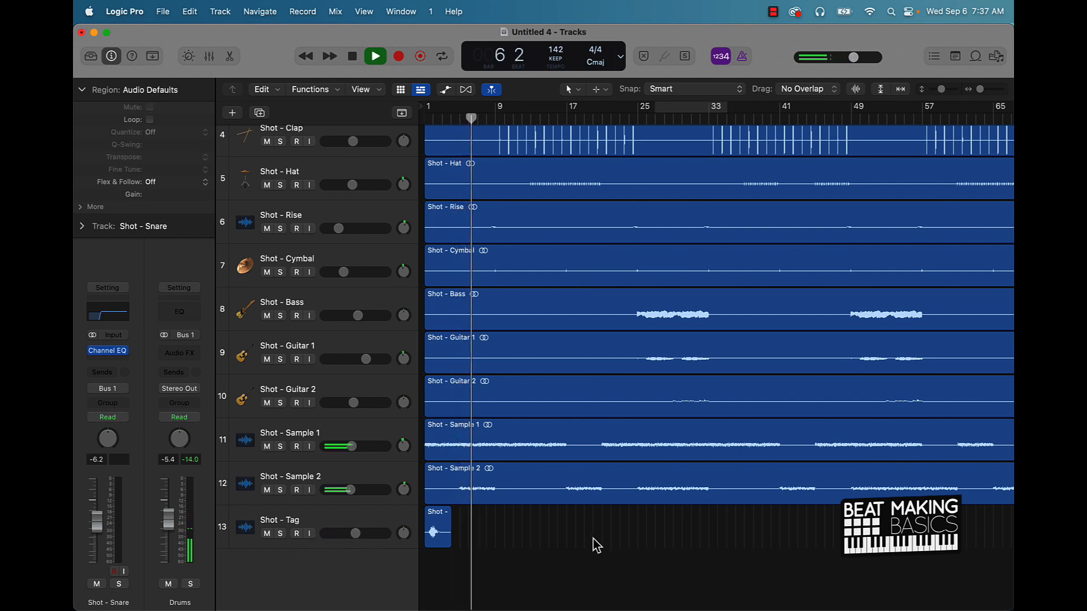